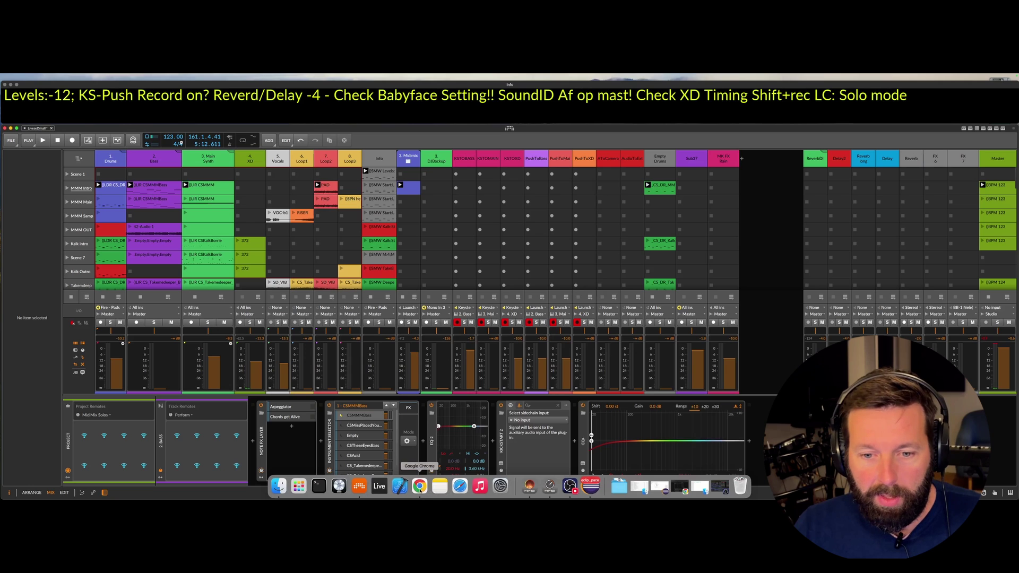
Step: Browse the BitX GitHub README, then open its ${bitwig.extension.directory} folder containing BitX.bwextension
left_click(419, 486)
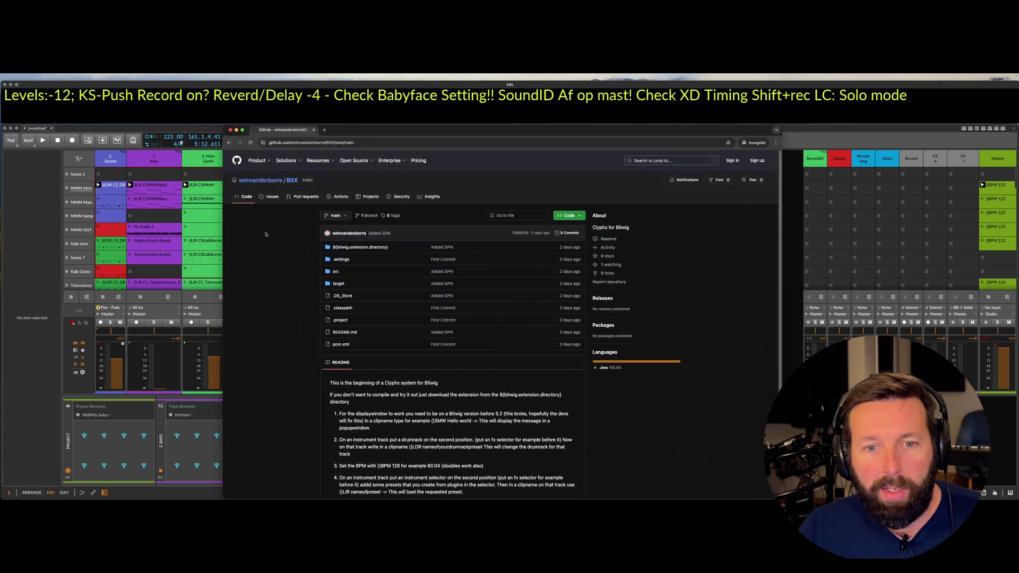
scroll(243, 308, "down", 1)
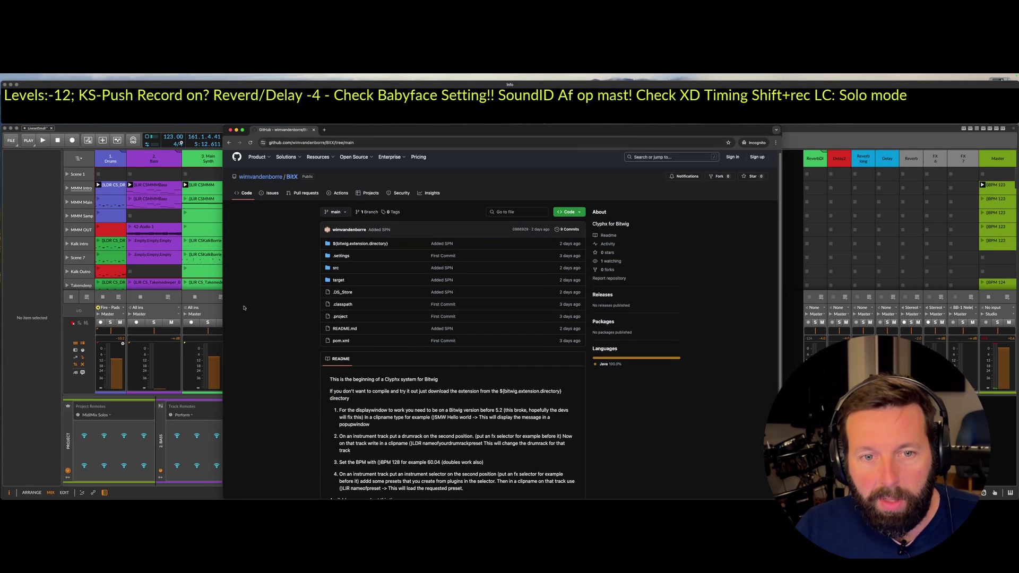
scroll(244, 307, "up", 1)
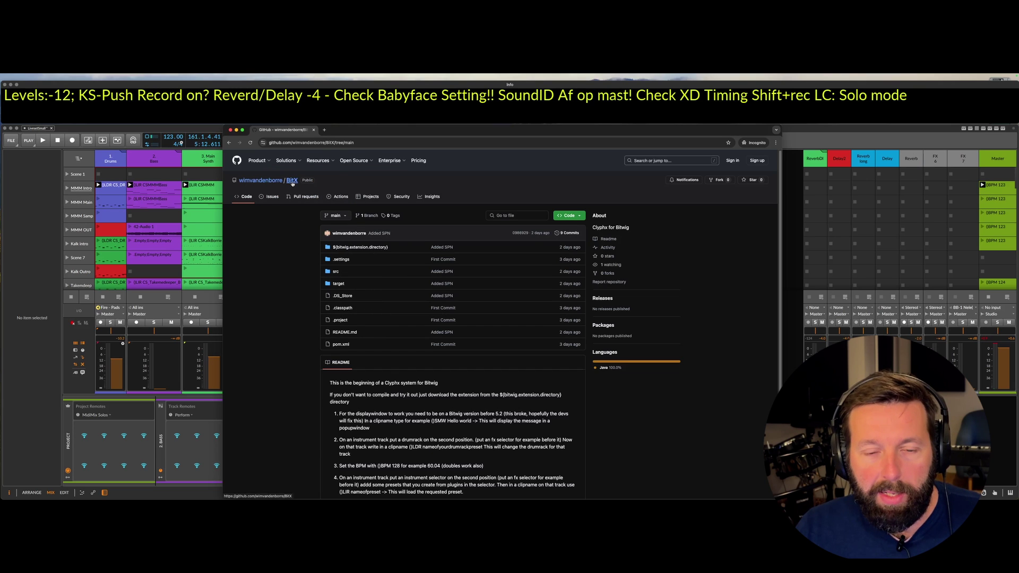
scroll(291, 358, "down", 4)
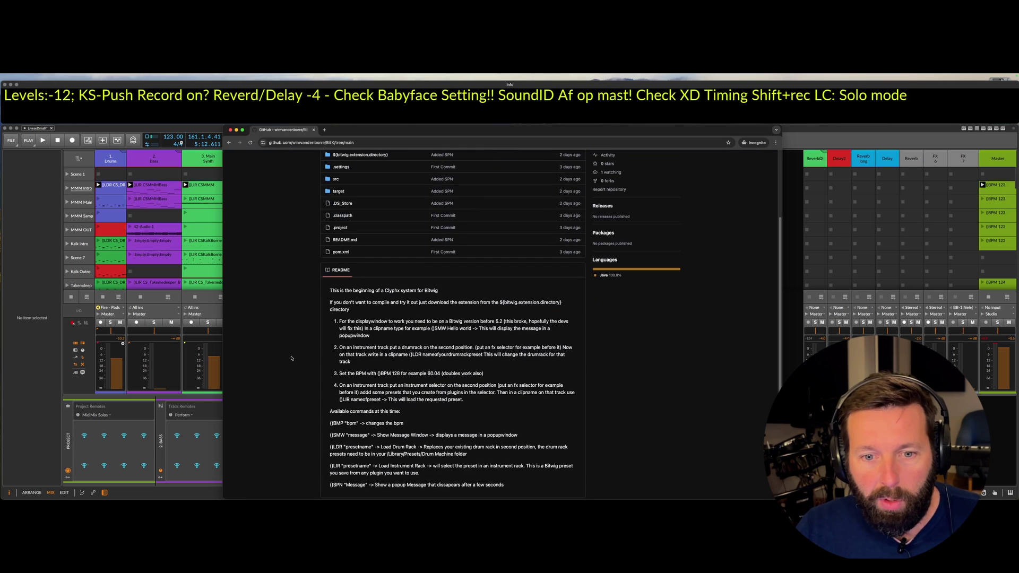
scroll(291, 358, "up", 4)
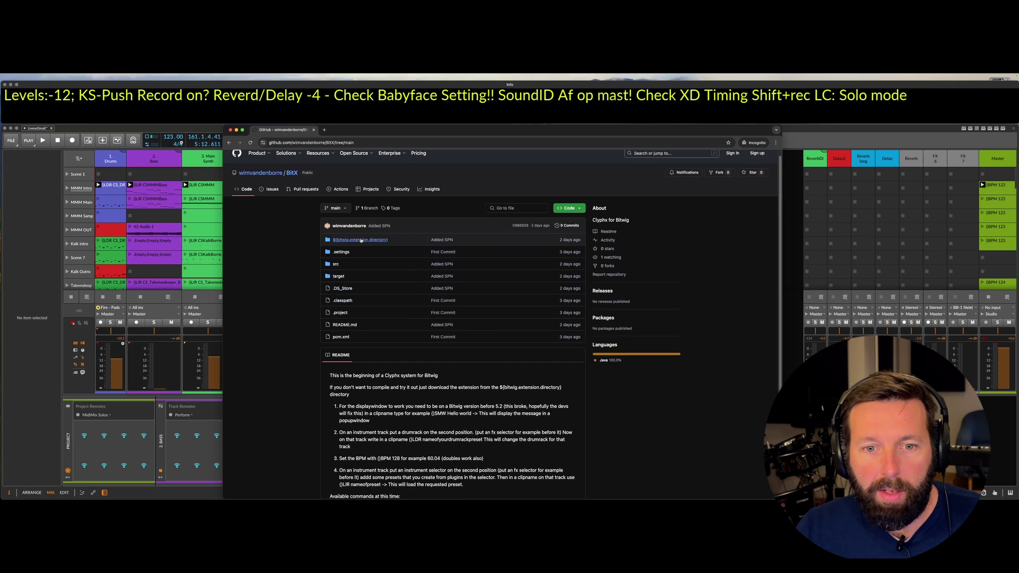
left_click(361, 240)
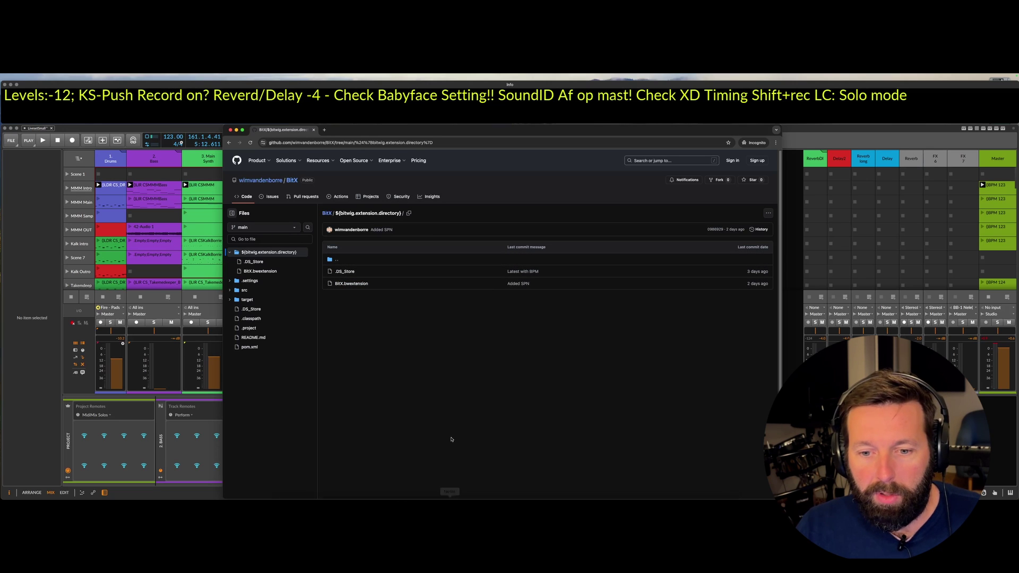
Step: In Finder, select BitX.bwextension inside the Bitwig Studio Extensions folder
mouse_move(450, 497)
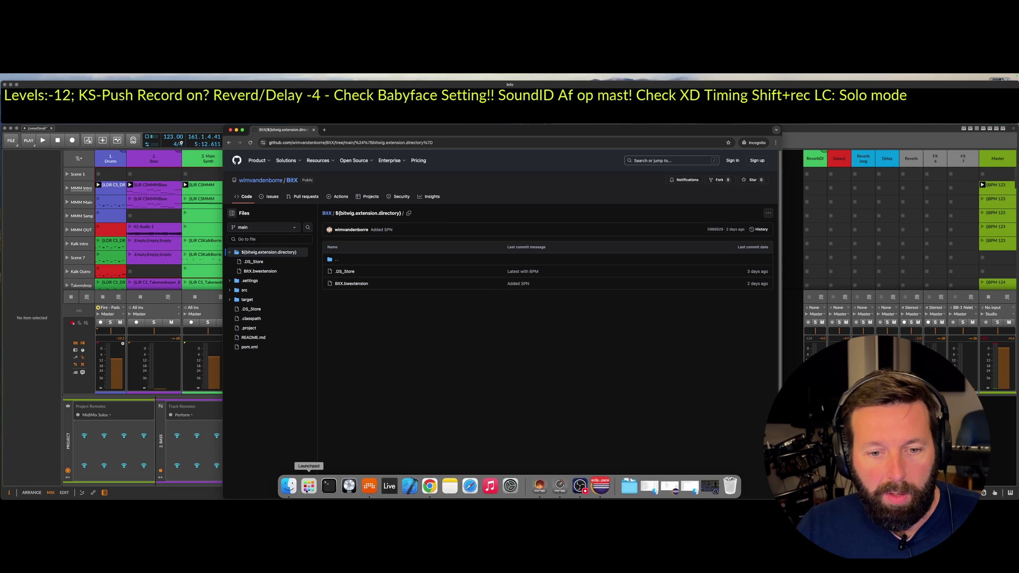
left_click(289, 486)
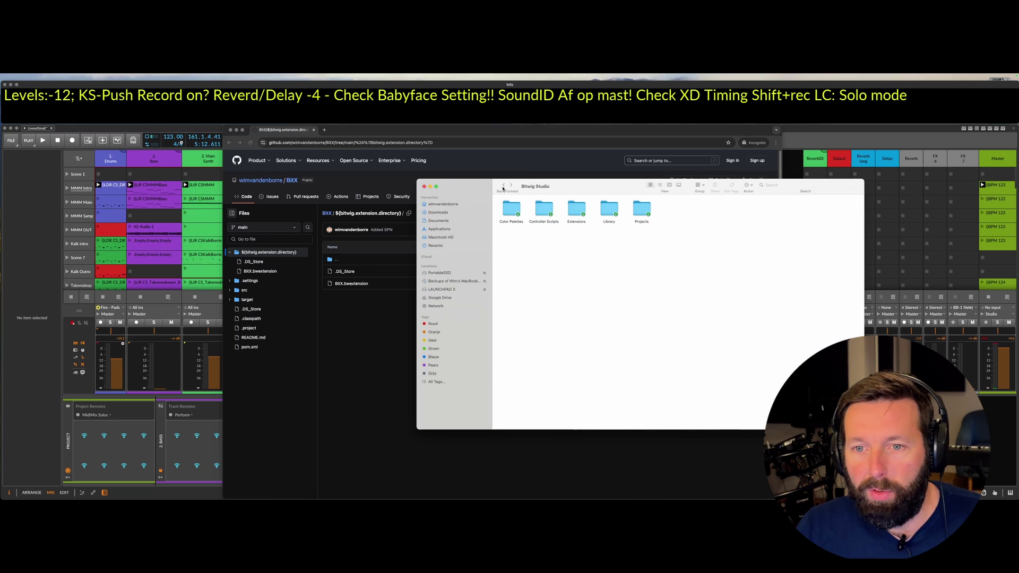
double_click(574, 210)
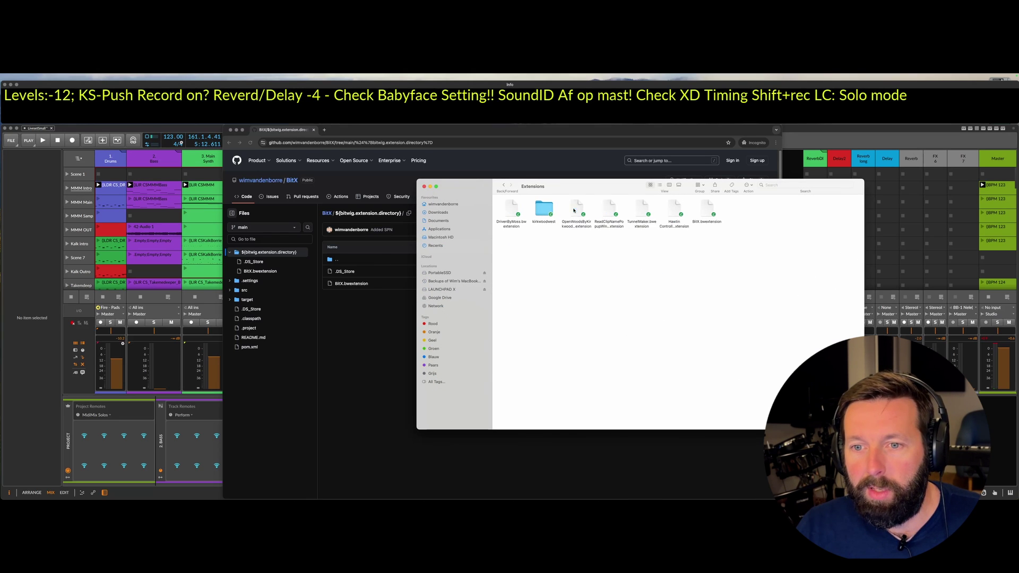
left_click(701, 211)
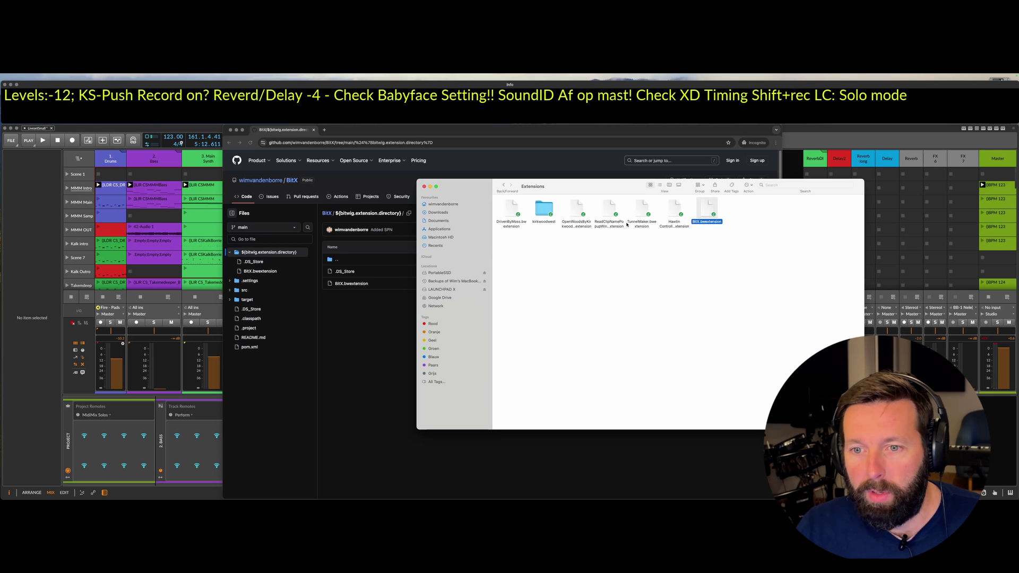
Step: Close Finder and show the BitX controller (48 tracks, 128 scenes, 32 layers) in Bitwig's Controllers settings
left_click(430, 187)
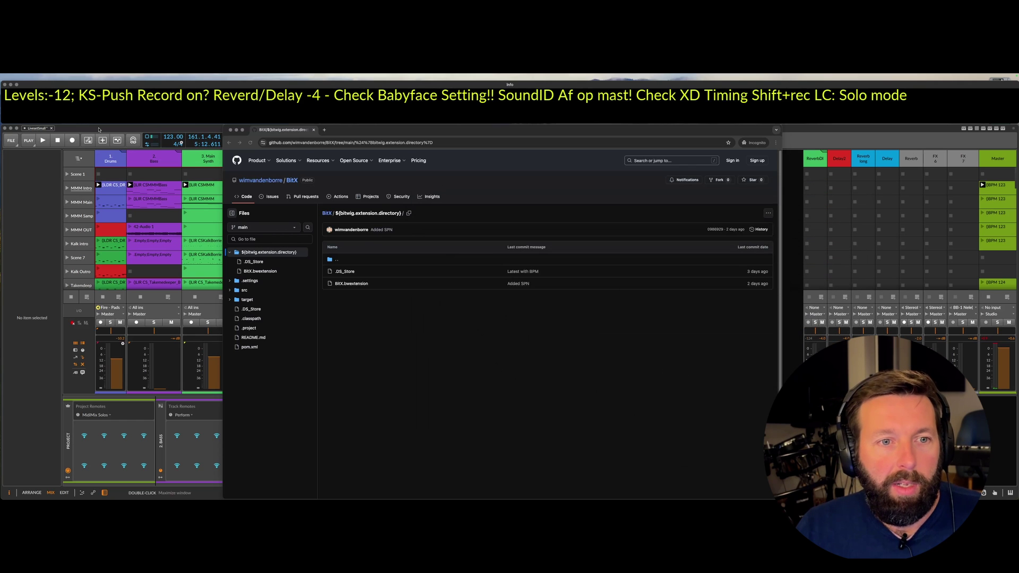
left_click(6, 143)
left_click(7, 143)
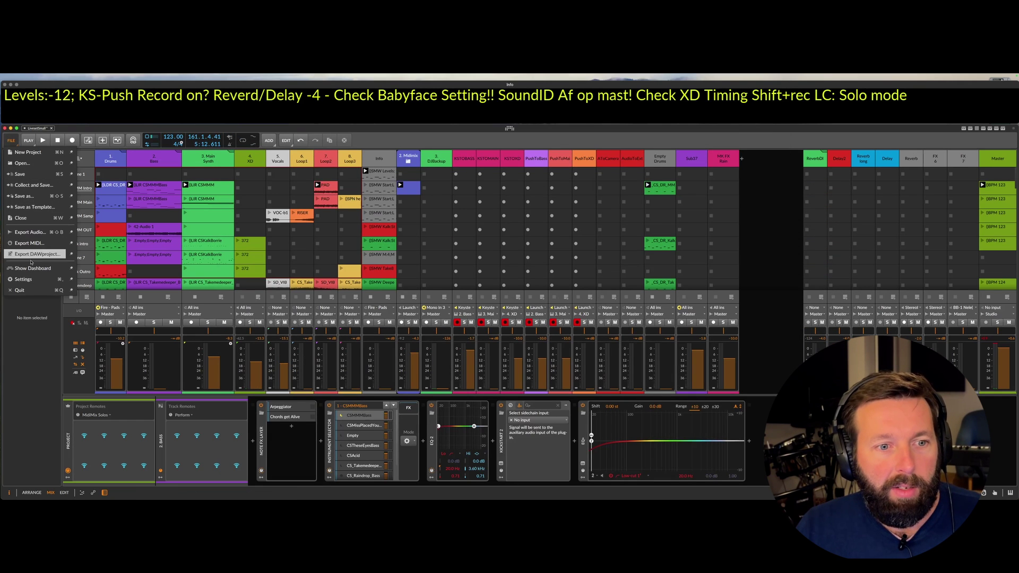
left_click(31, 281)
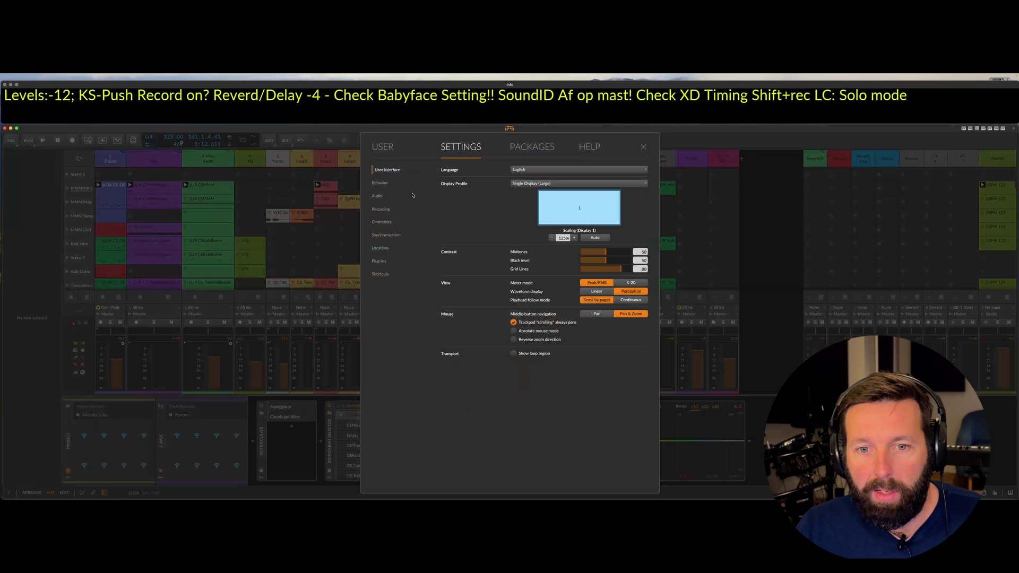
left_click(380, 221)
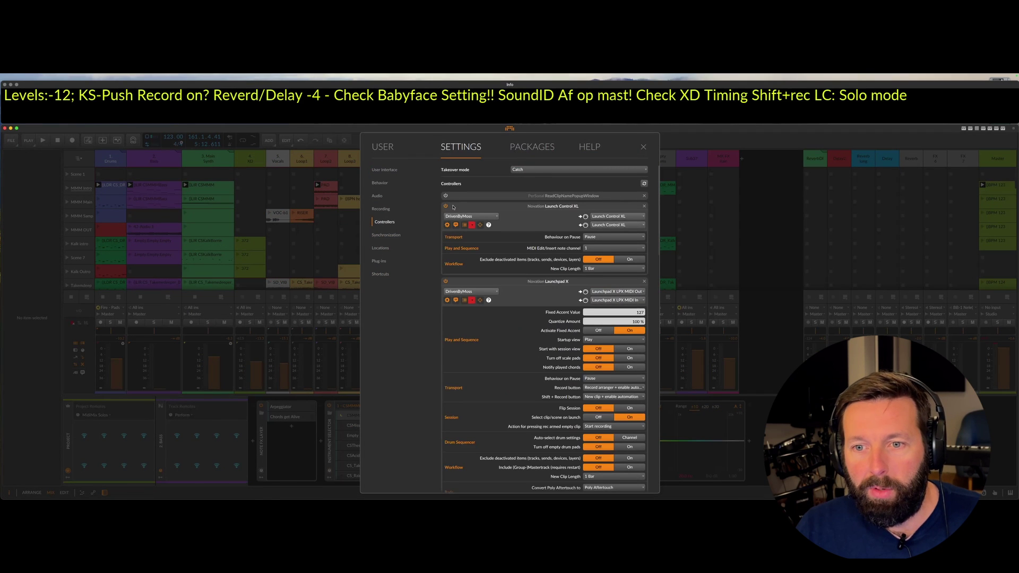
scroll(453, 212, "down", 15)
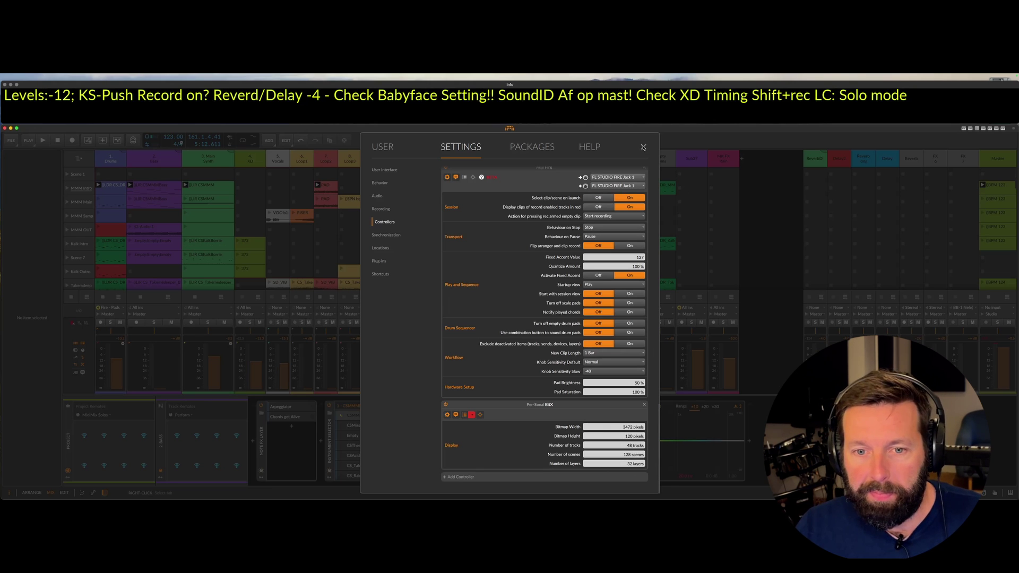
Step: Leave Settings and launch the Master track's BPM 134 clip to change the tempo
left_click(643, 148)
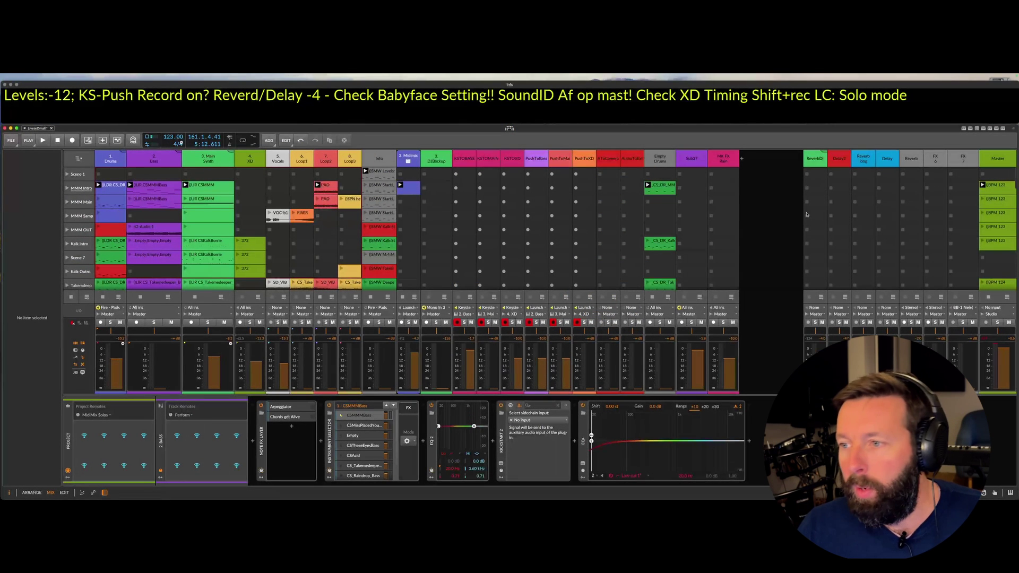
left_click(998, 158)
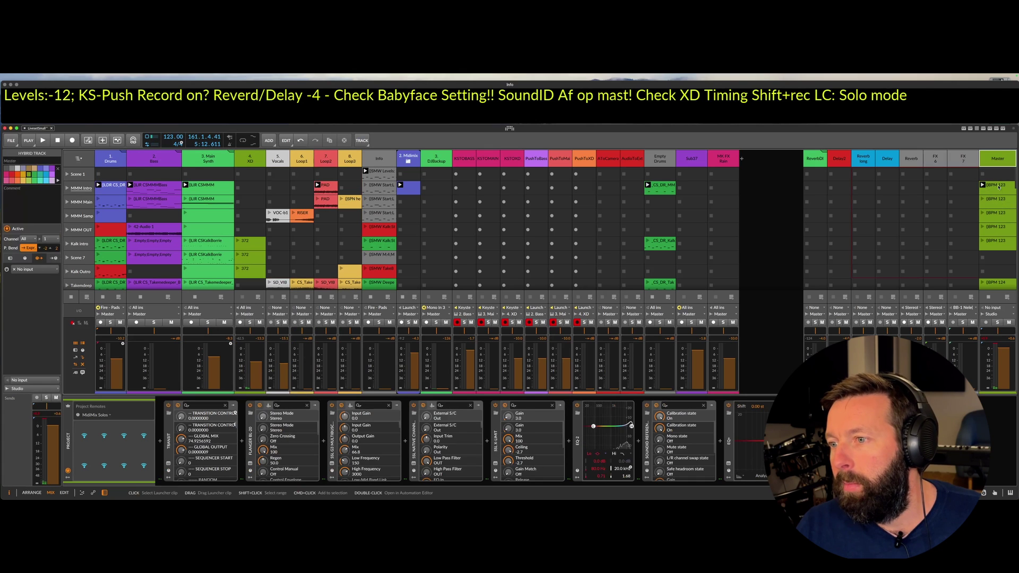
left_click(1004, 215)
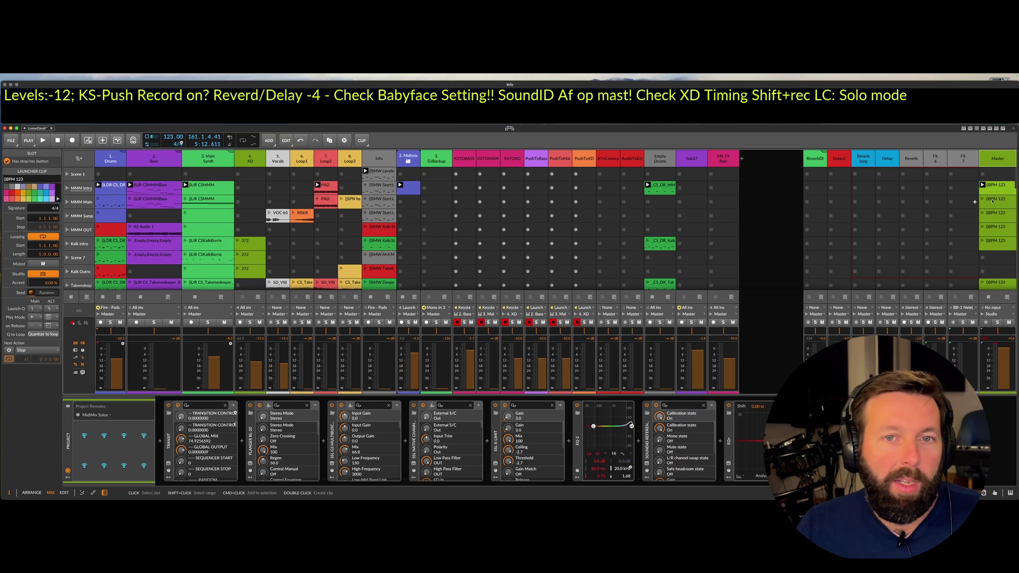
scroll(990, 242, "down", 5)
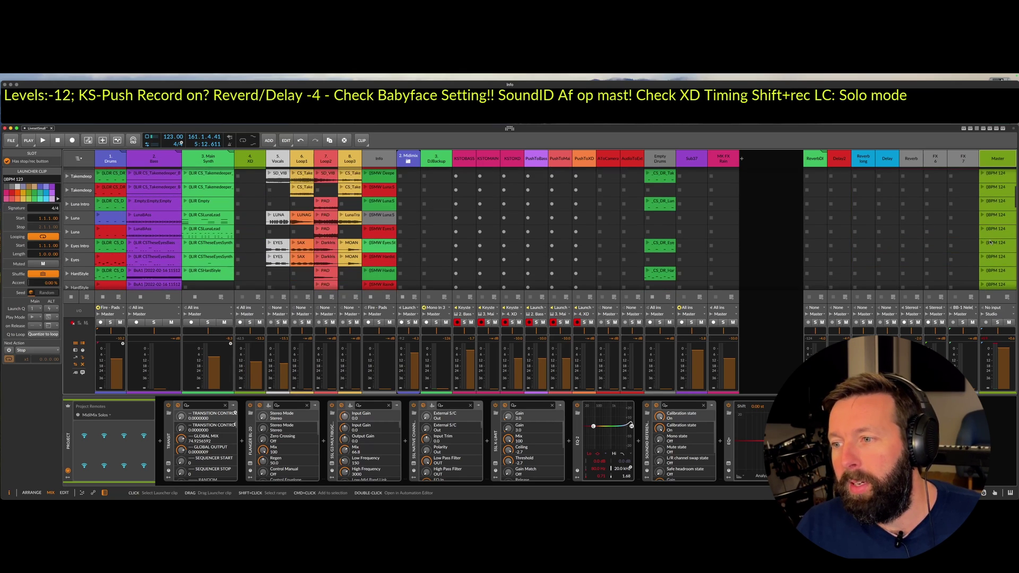
scroll(990, 242, "down", 8)
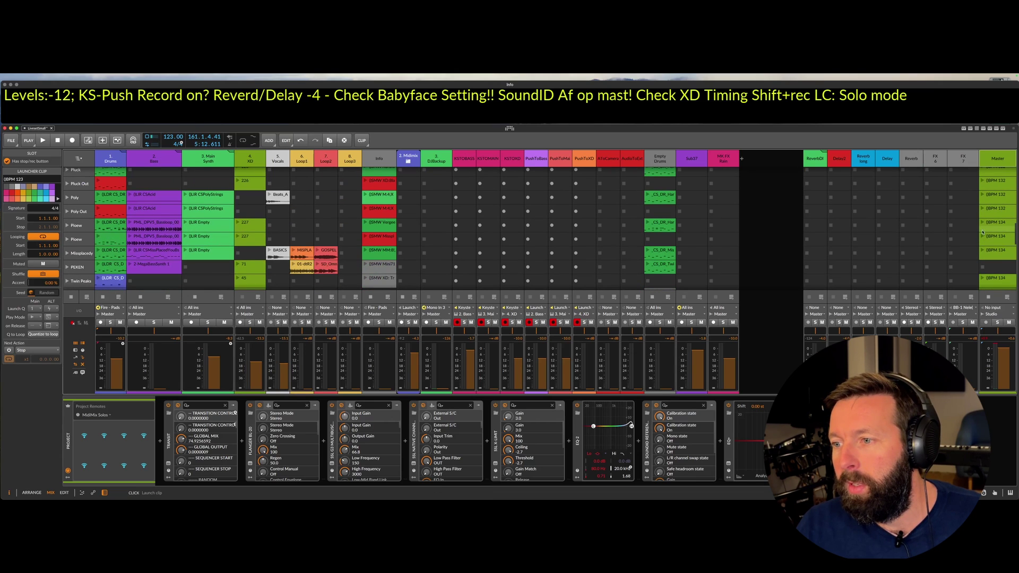
left_click(981, 223)
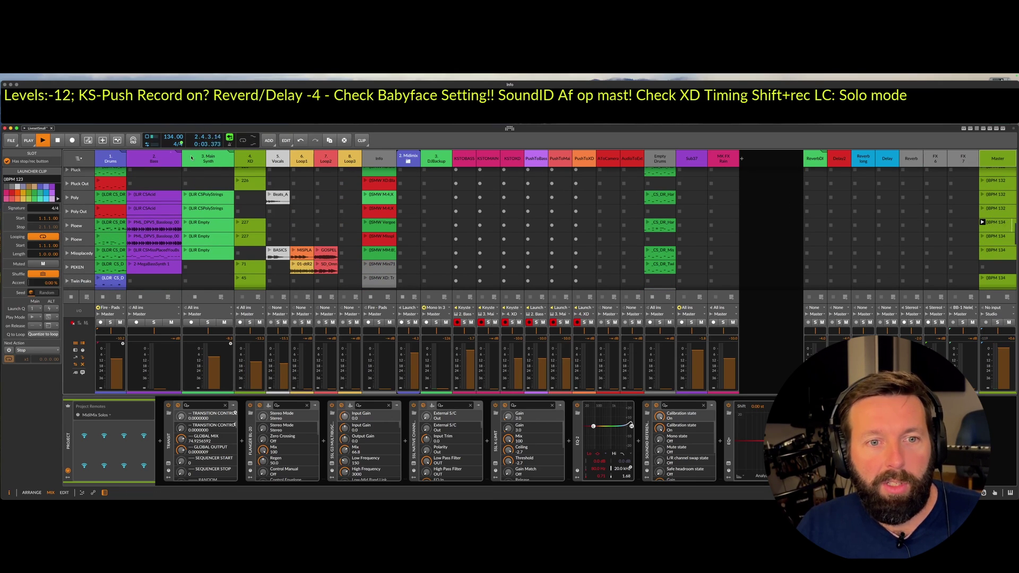
scroll(982, 217, "up", 10)
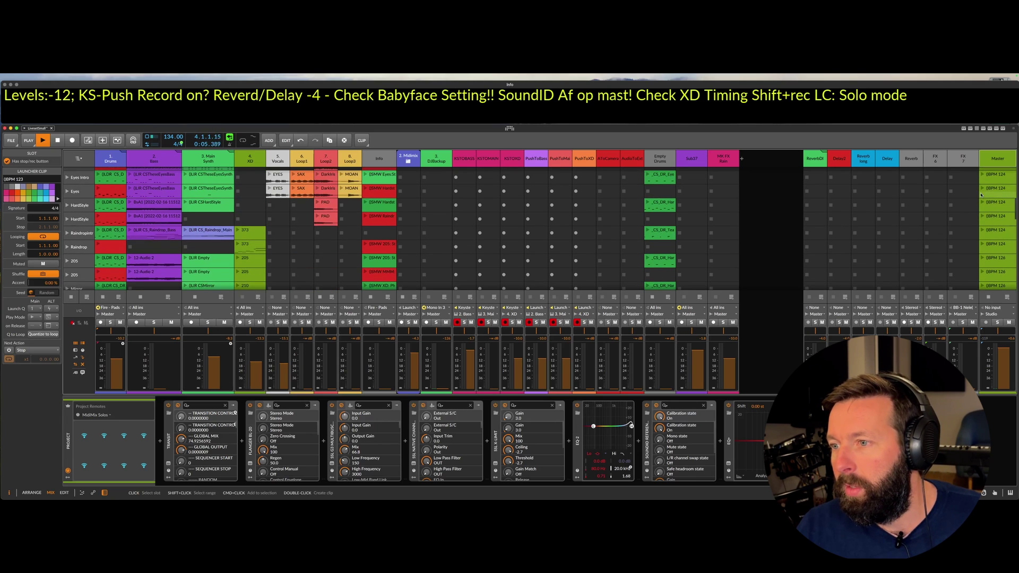
scroll(982, 193, "up", 5)
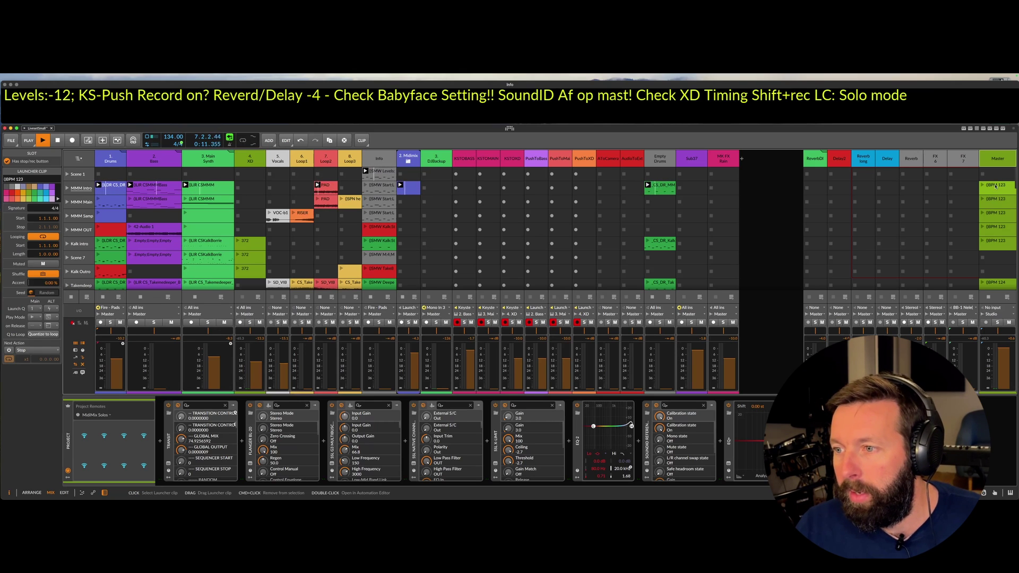
Step: Point the clip's automation lane at Transport Tempo
double_click(995, 186)
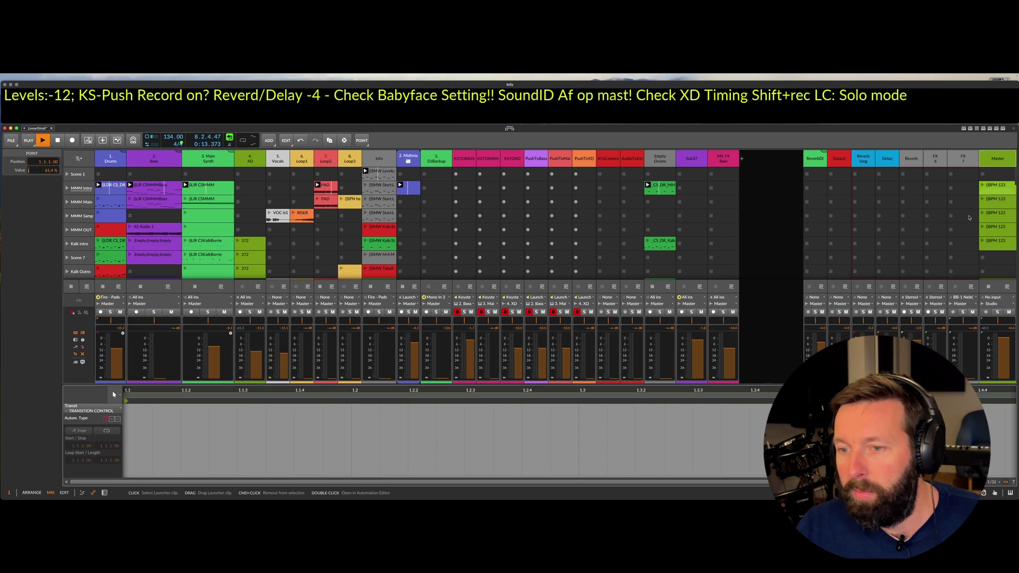
left_click(118, 410)
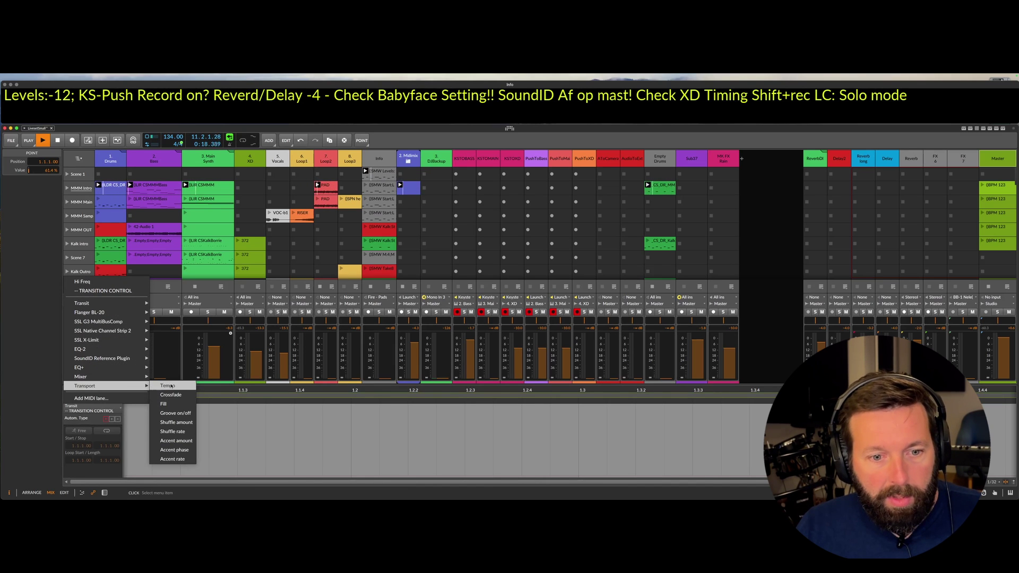
left_click(168, 386)
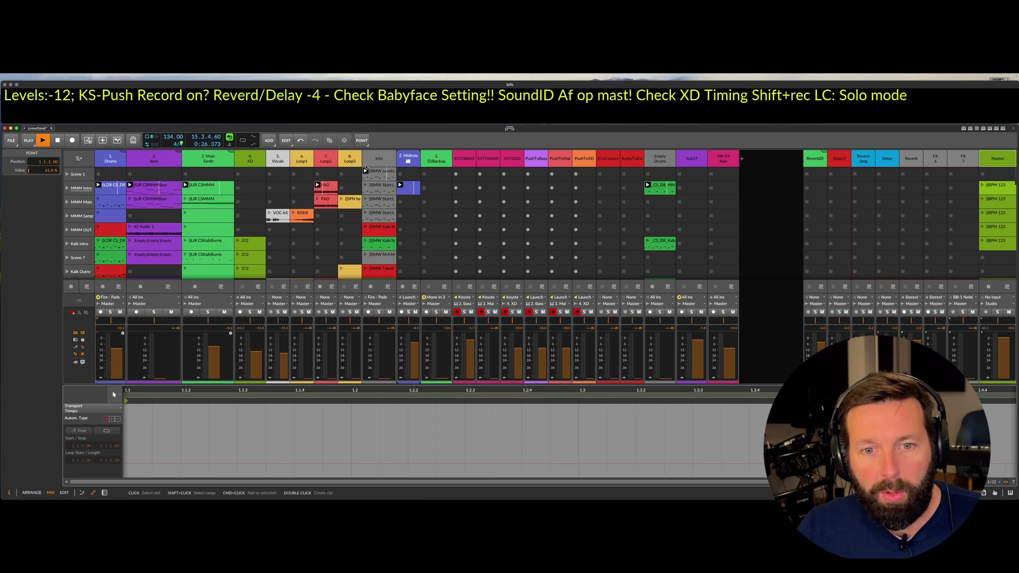
Step: Launch the '(SPN hey!' clip on the Loop3 track in the MMM Main scene
left_click(353, 200)
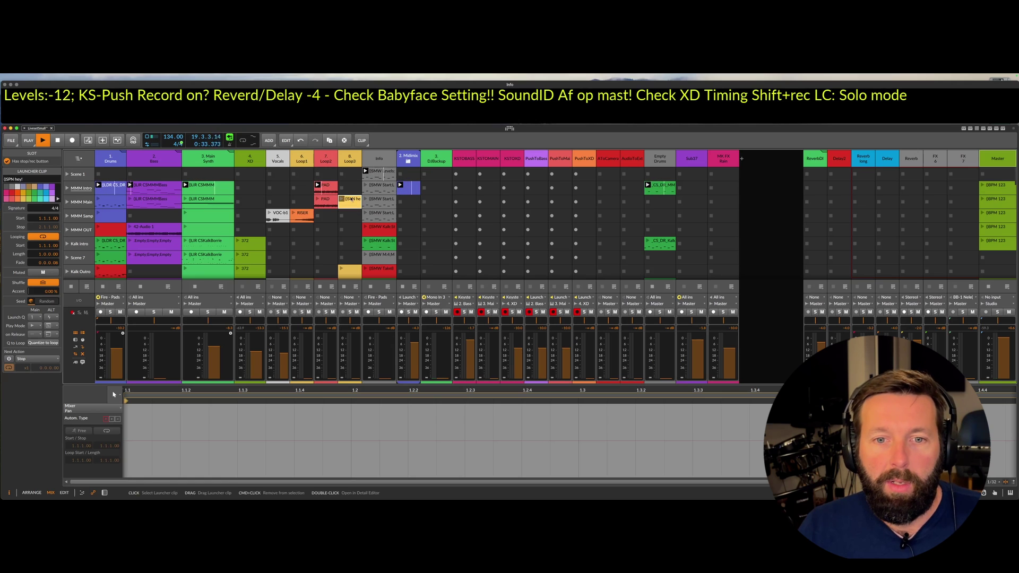
left_click(349, 200)
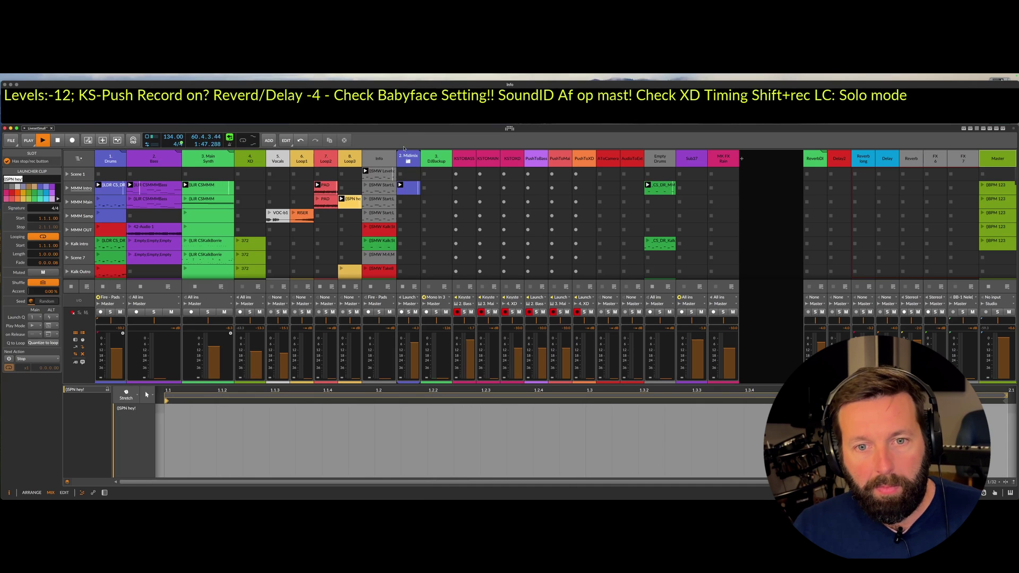
Step: Launch the Luna info clip, then the MMM Main clip on the Info track
left_click(378, 175)
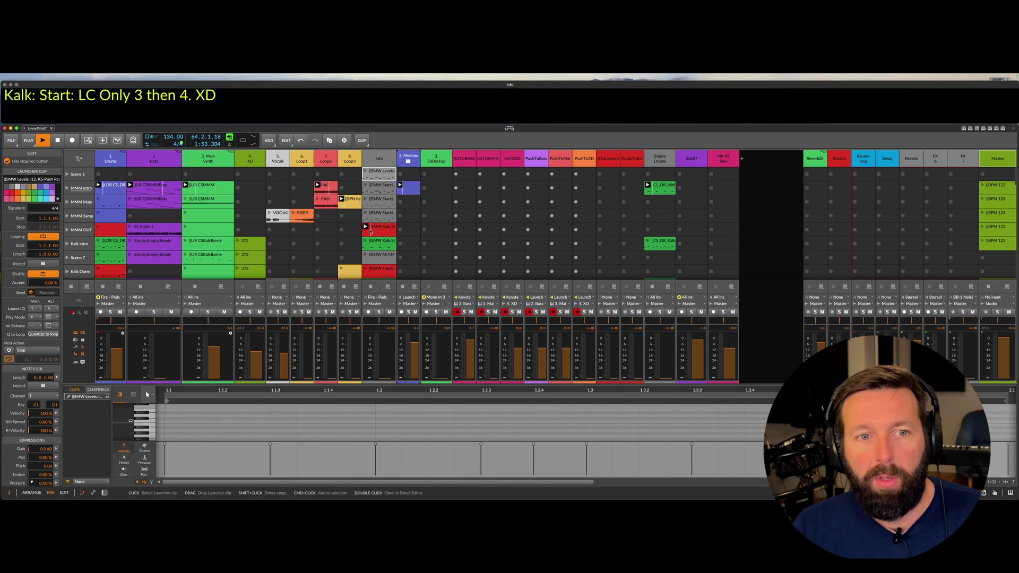
scroll(369, 254, "down", 2)
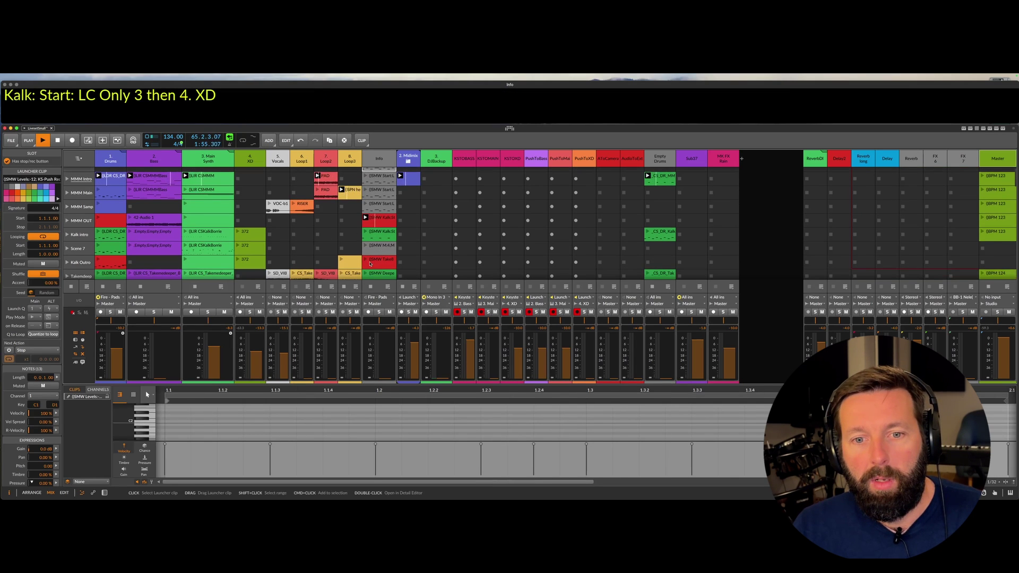
scroll(385, 226, "down", 3)
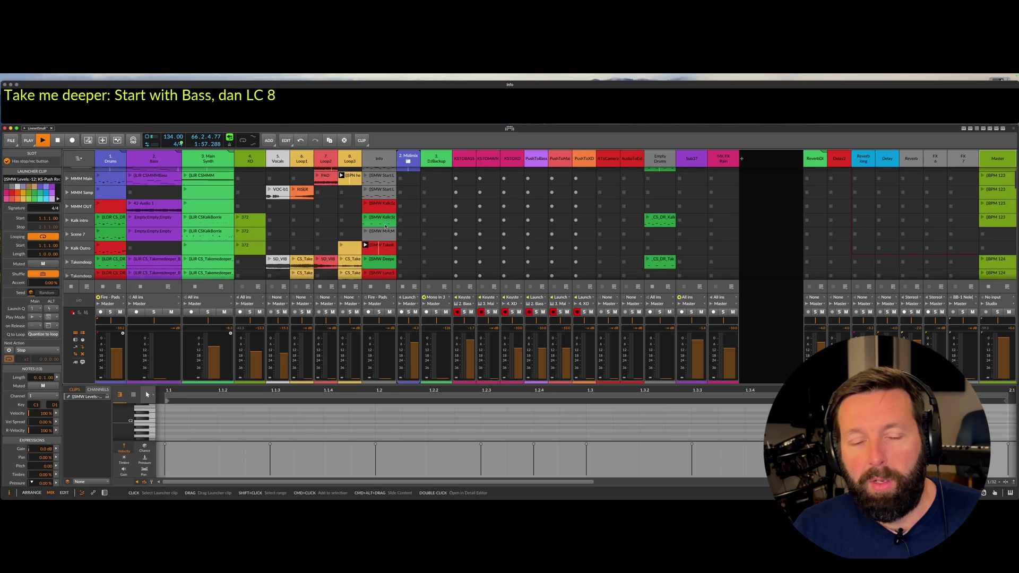
left_click(366, 239)
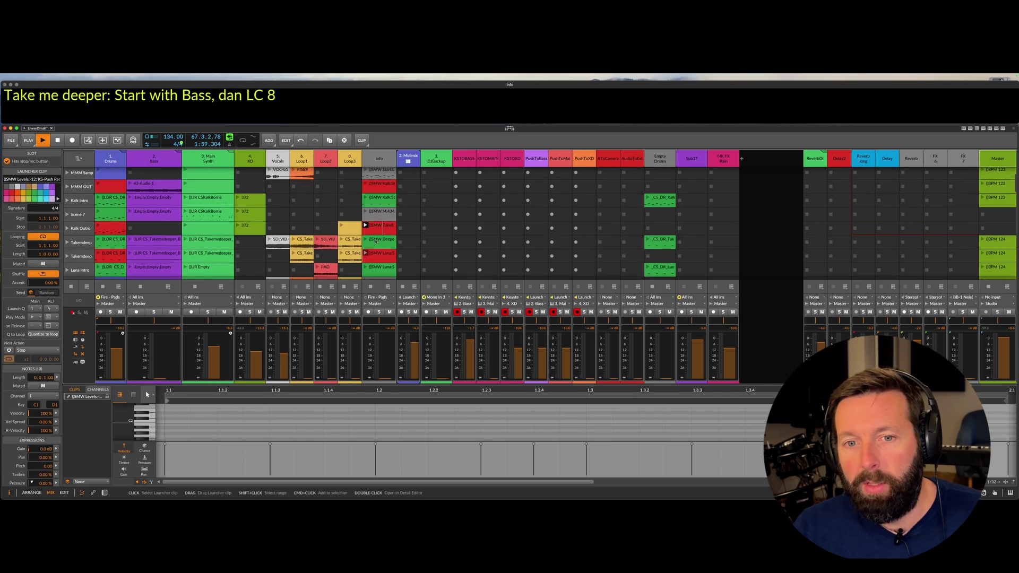
scroll(368, 218, "up", 4)
left_click(365, 199)
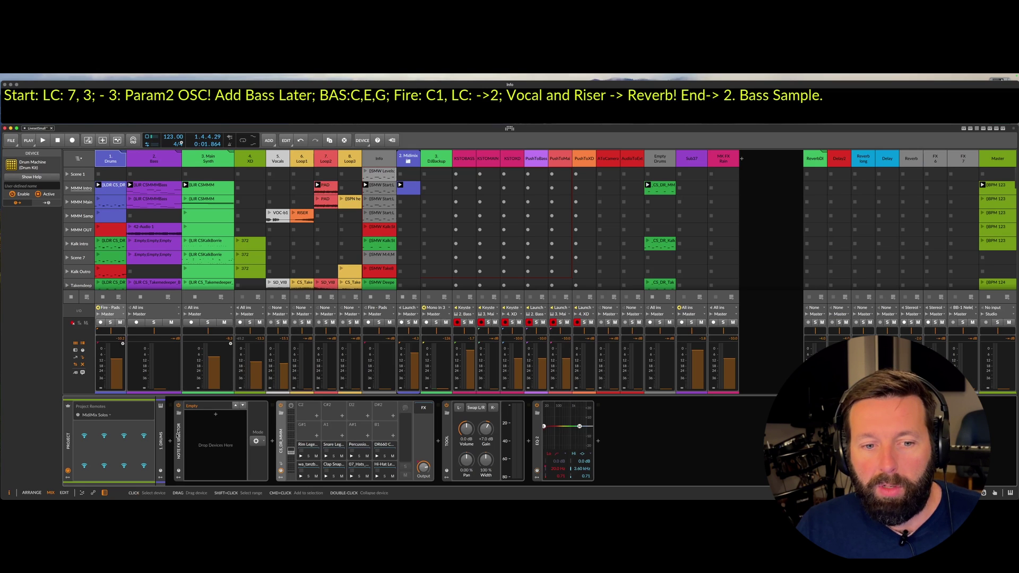
Step: Play the Kalk intro Drums clip, then Takemedeep Drums to load the CS_DR_Takemedeeper kit
left_click(175, 445)
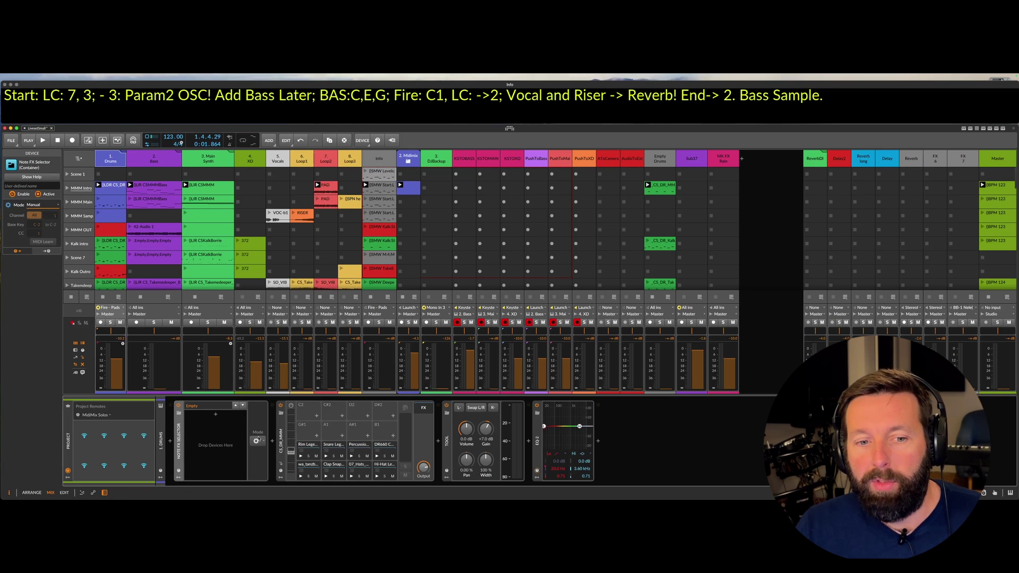
left_click(281, 441)
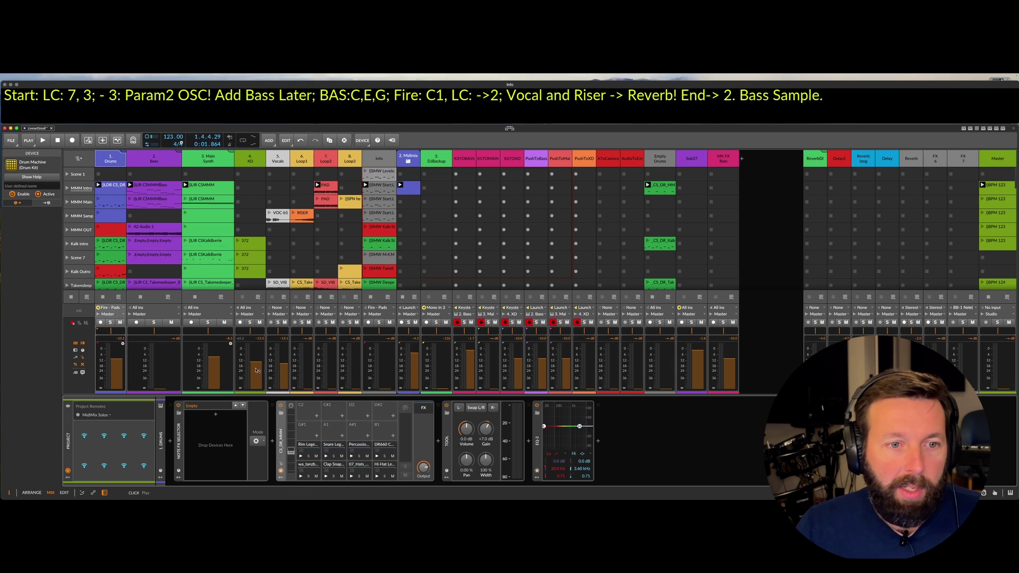
left_click(98, 240)
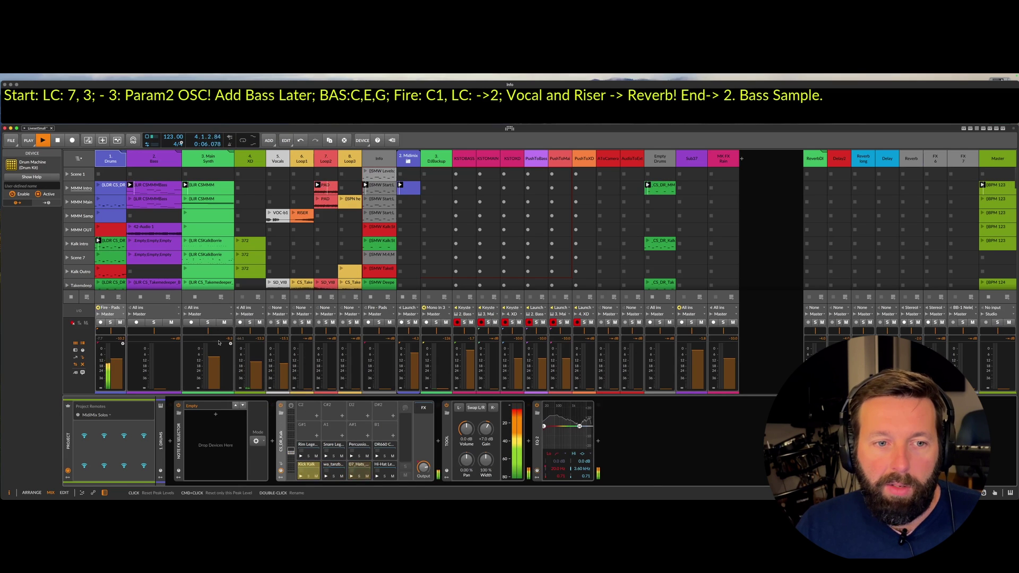
scroll(90, 255, "down", 1)
left_click(97, 275)
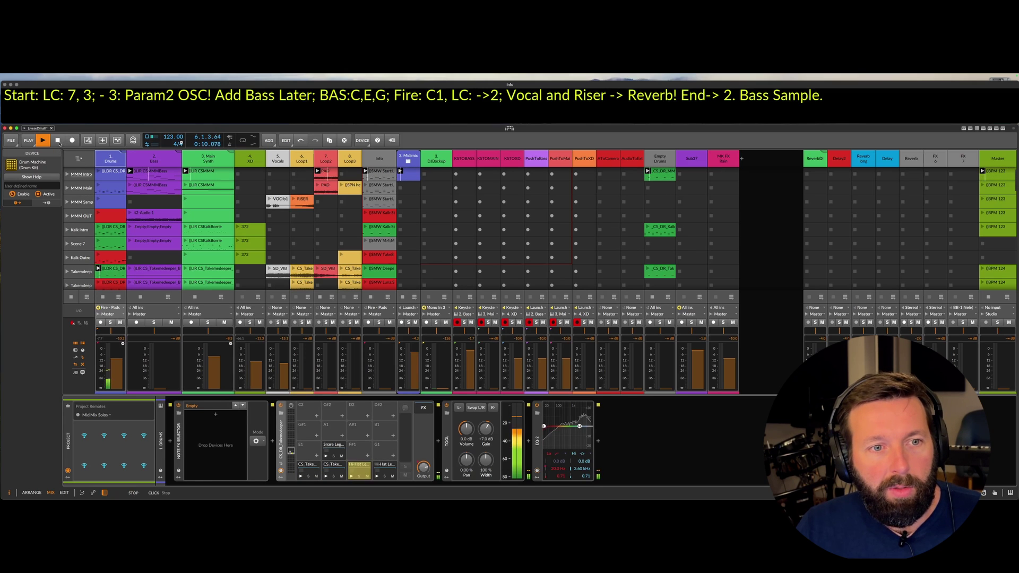
Step: In Finder, view the CS_DR presets in Bitwig Studio's Library › Presets › Drum Machine folder
mouse_move(424, 496)
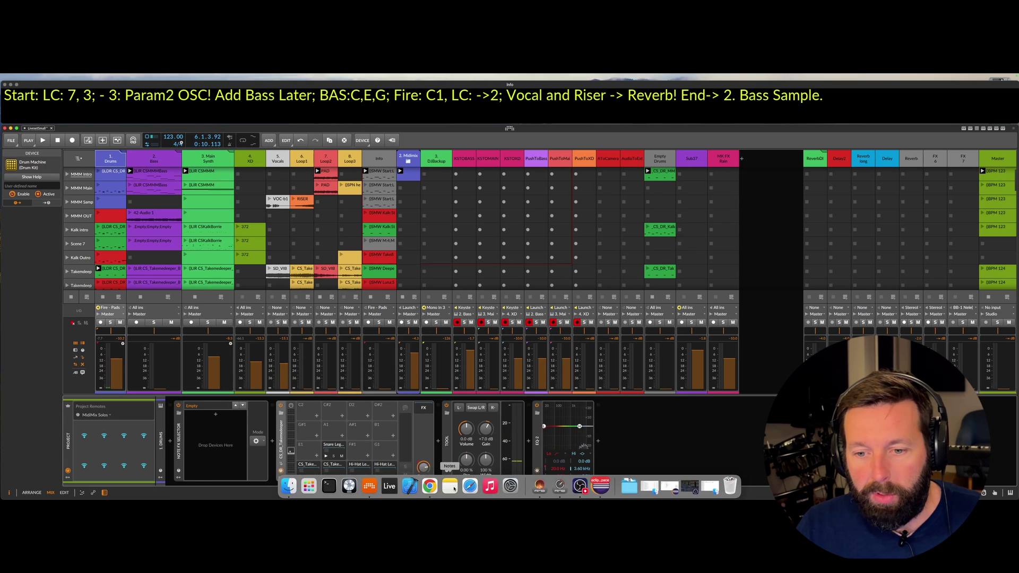
left_click(288, 486)
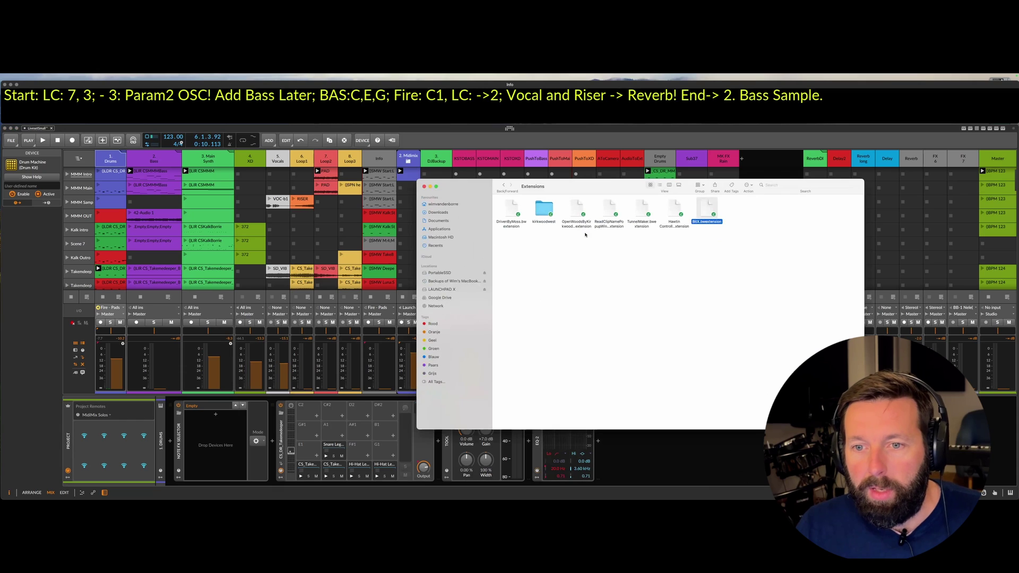
left_click(504, 185)
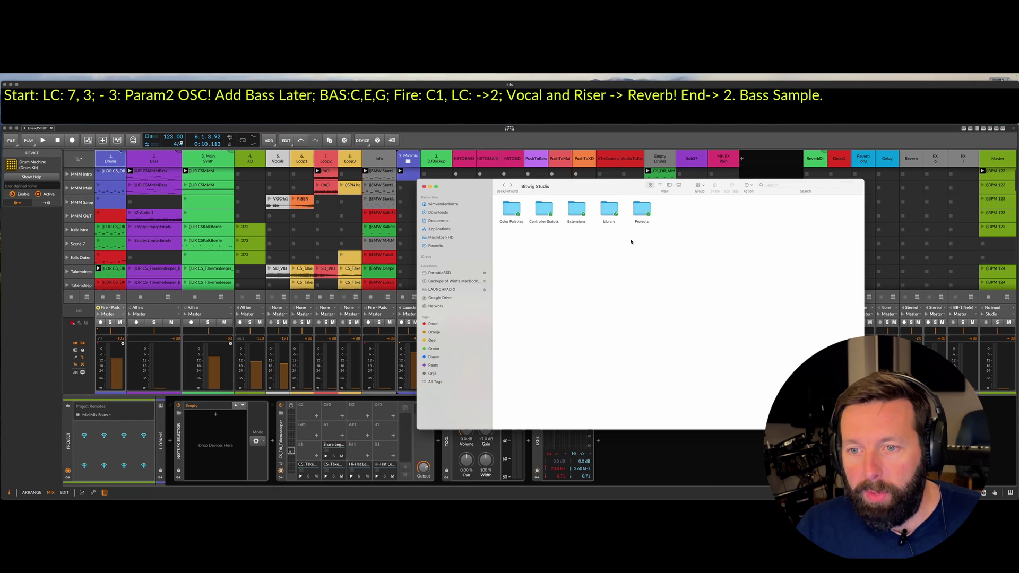
double_click(609, 210)
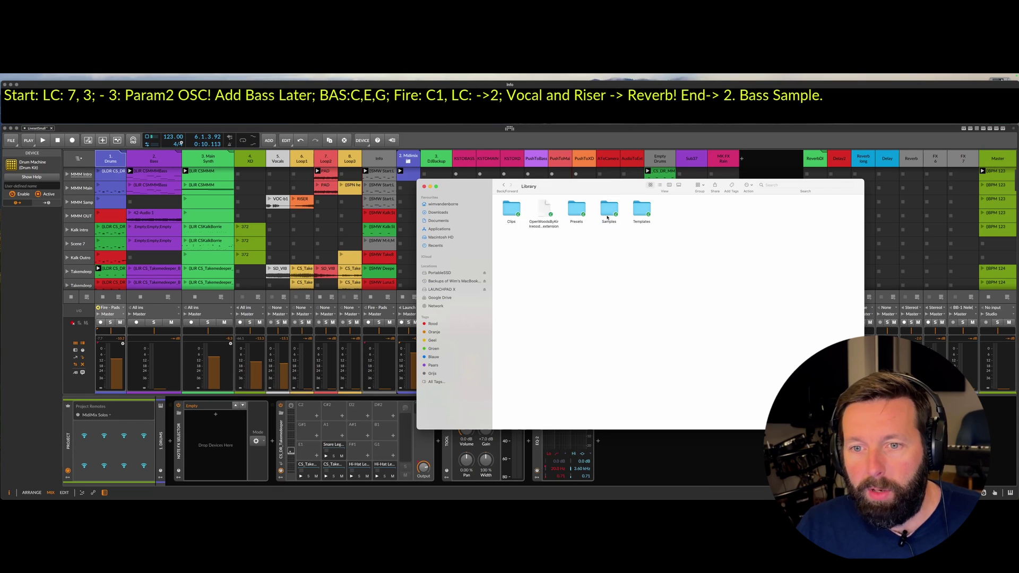
double_click(577, 210)
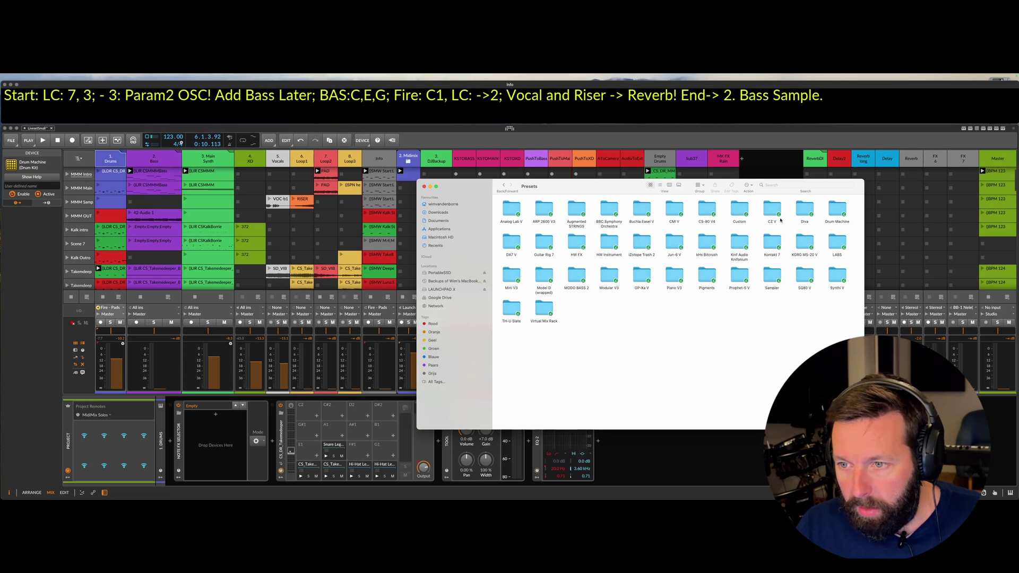
double_click(837, 210)
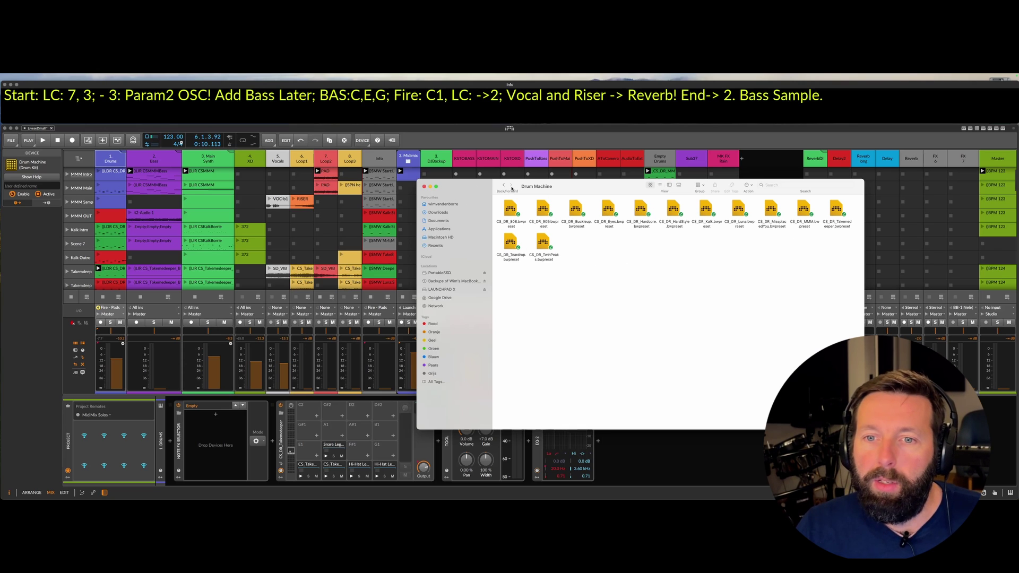
left_click(504, 187)
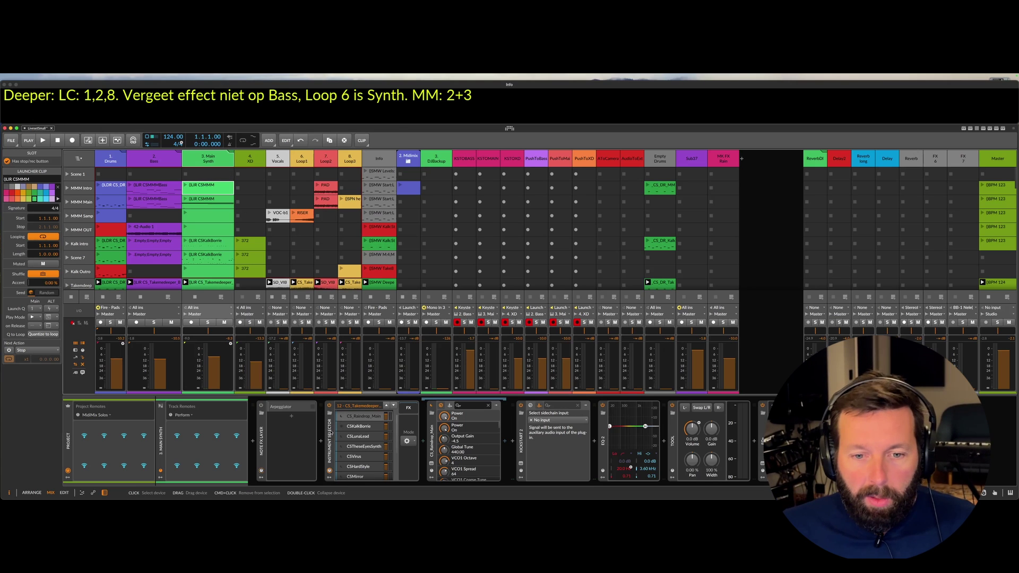
Step: Review the twelve layers of the Main Synth track's Instrument Selector
left_click(375, 455)
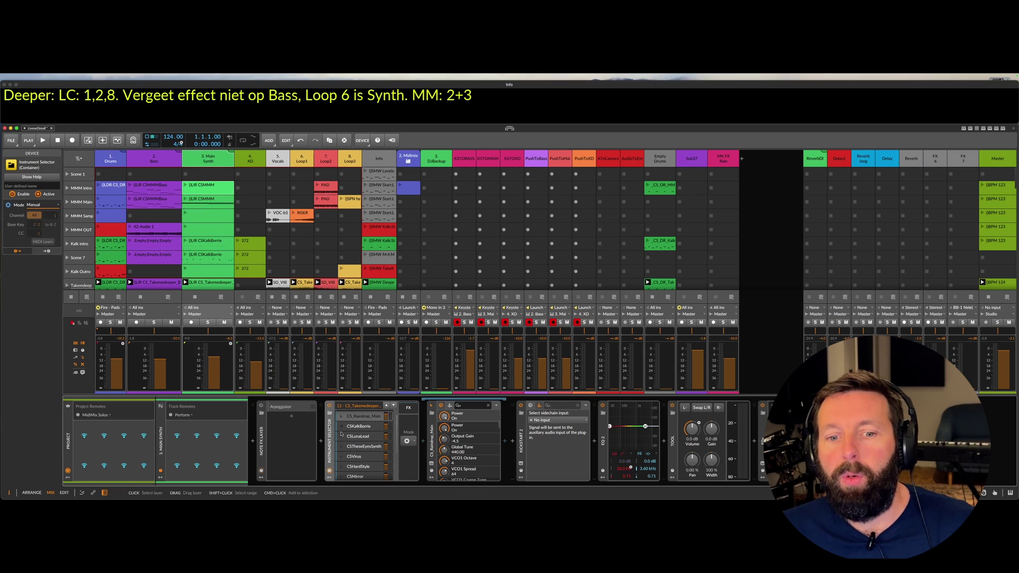
left_click(363, 407)
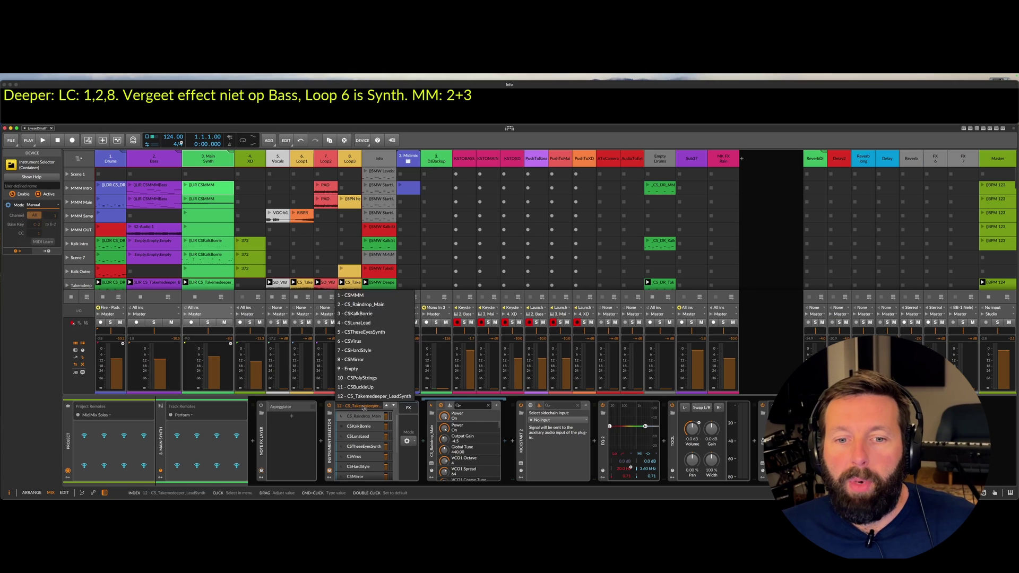
left_click(333, 437)
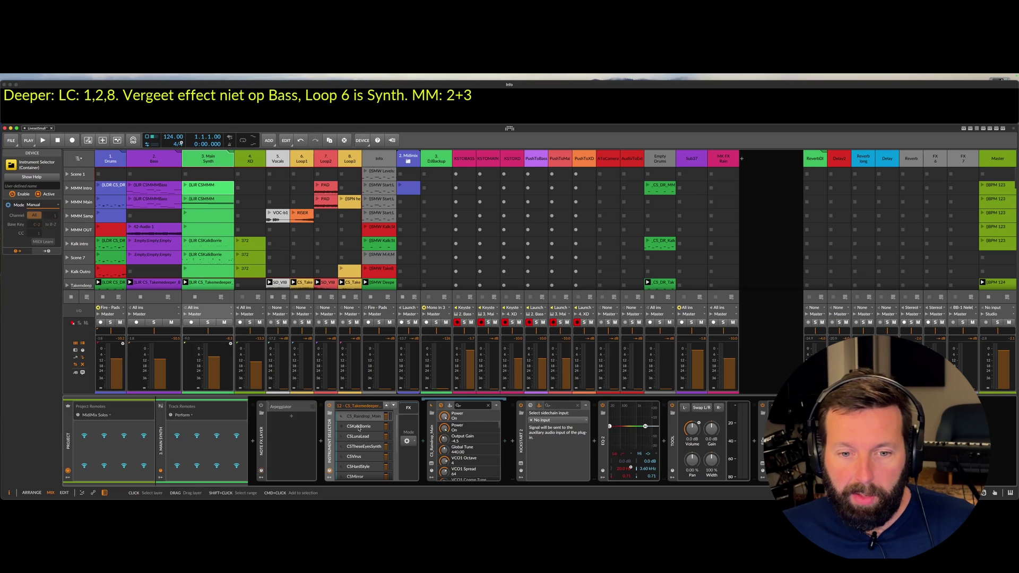
Step: Add a new Instrument Selector layer loaded with the Arturia CZ V plug-in
left_click(359, 428)
scroll(361, 451, "down", 4)
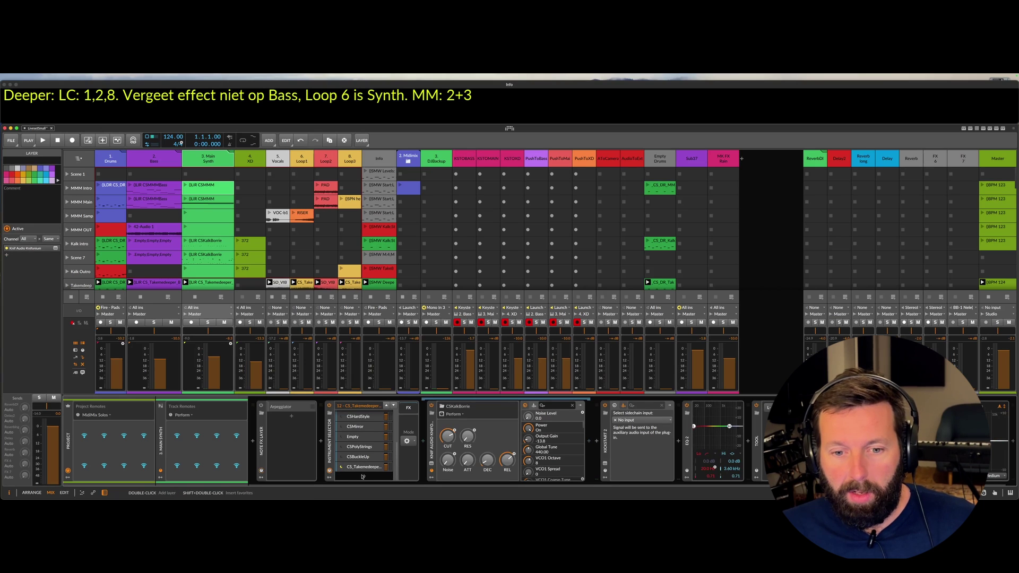
double_click(364, 477)
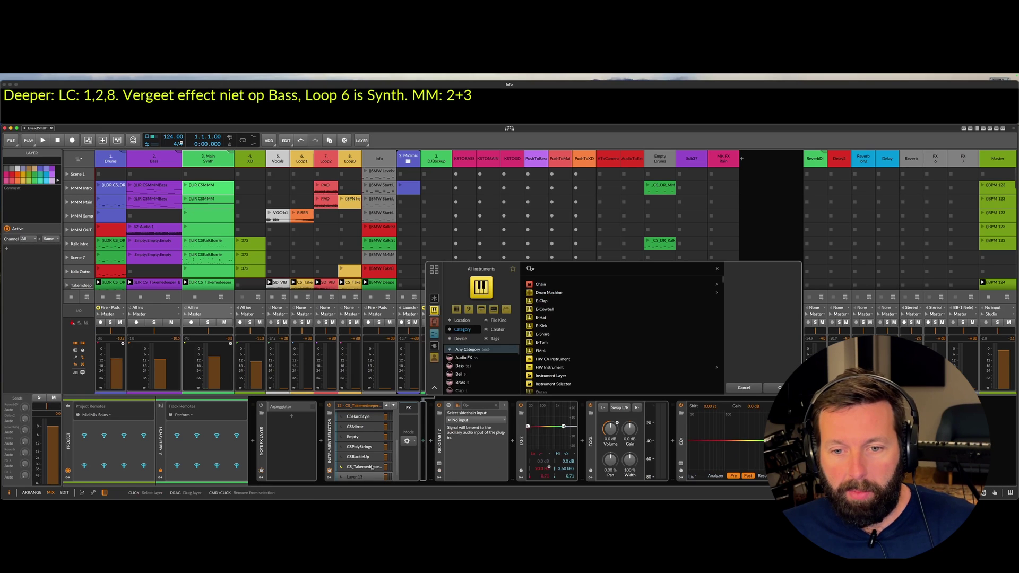
left_click(434, 345)
left_click(462, 357)
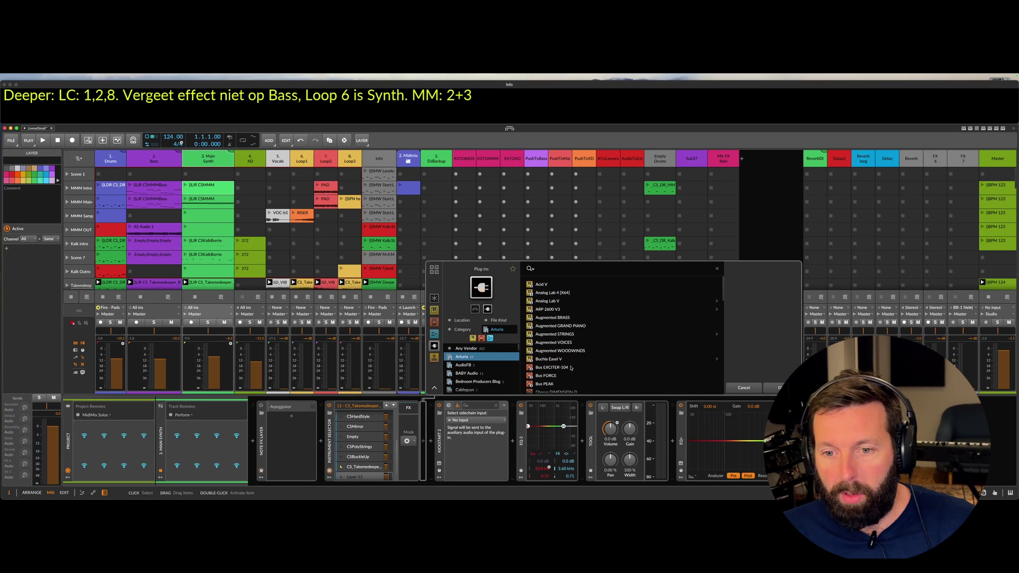
scroll(571, 368, "down", 2)
scroll(571, 369, "down", 3)
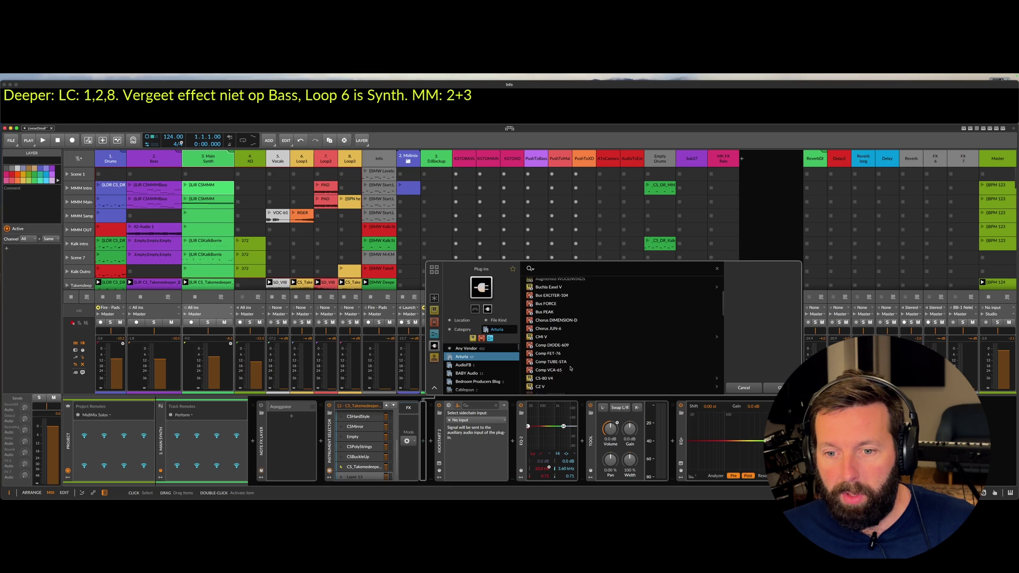
double_click(540, 382)
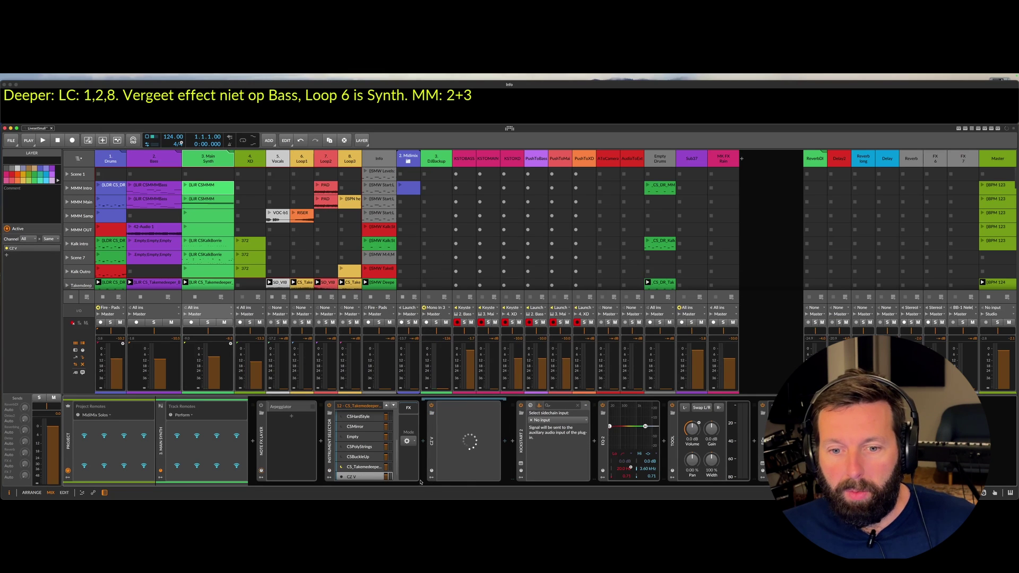
left_click(505, 441)
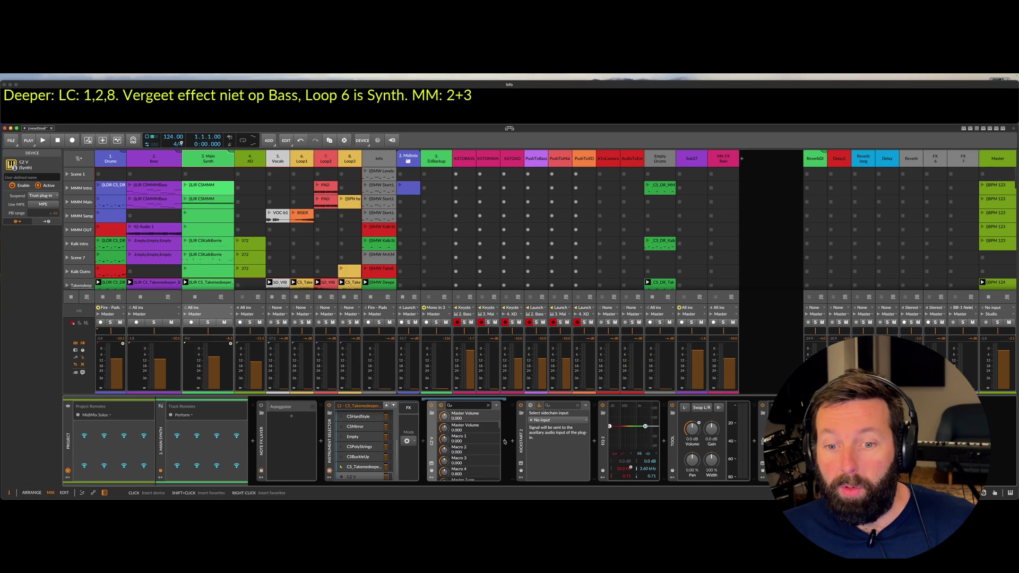
Step: Insert a Distortion effect after CZ V in that layer's chain
left_click(504, 441)
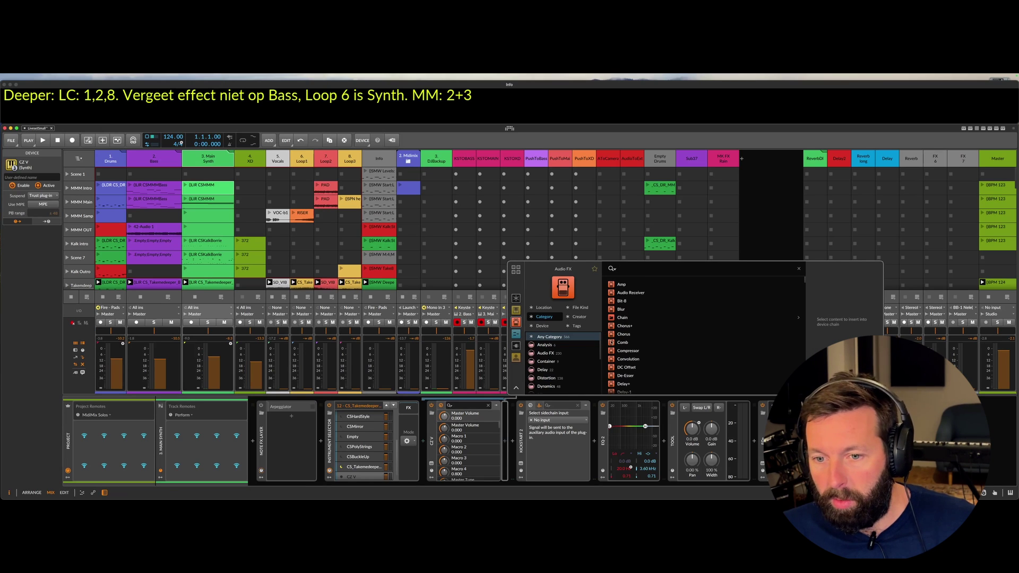
scroll(639, 363, "down", 3)
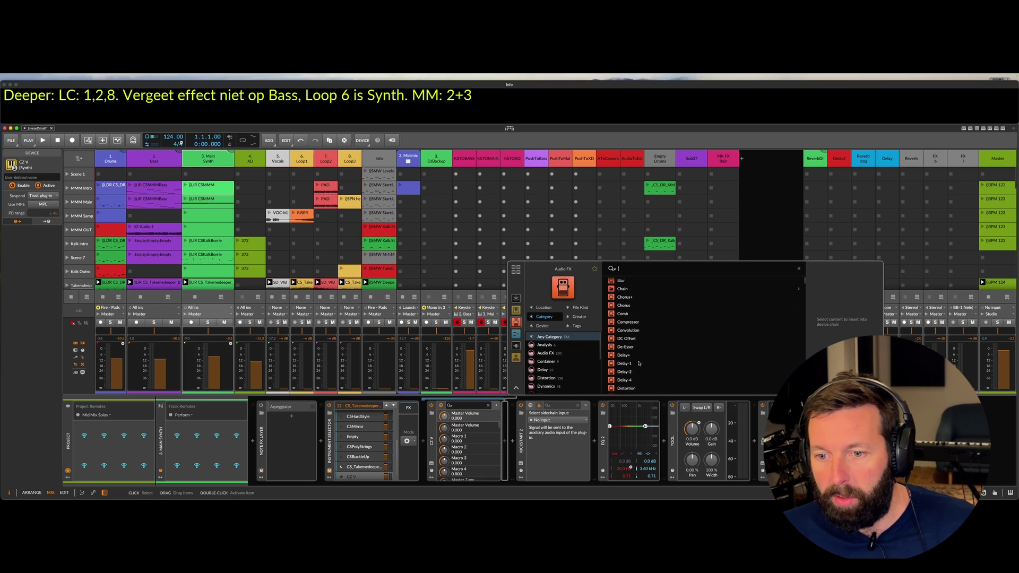
scroll(631, 347, "down", 5)
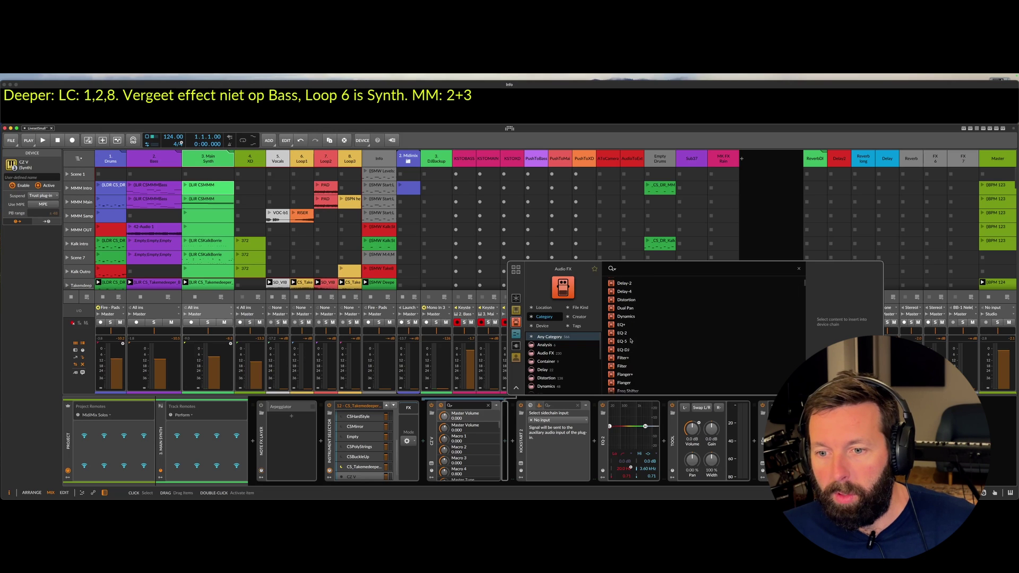
scroll(630, 340, "up", 2)
left_click(629, 324)
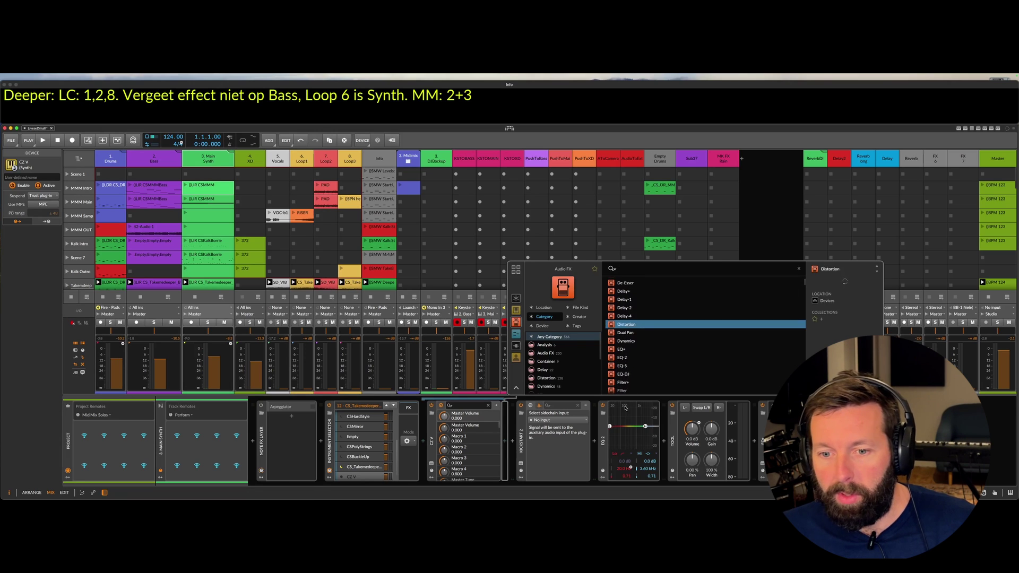
key("Return")
Step: Save the CZ V device as a library preset, then select the CSMMM instrument layer
right_click(432, 445)
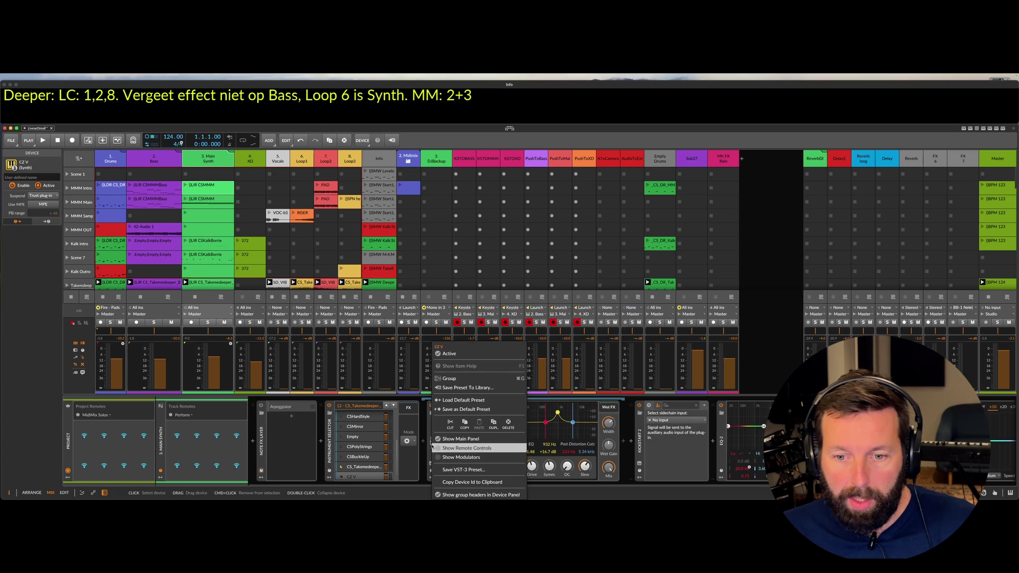
left_click(460, 387)
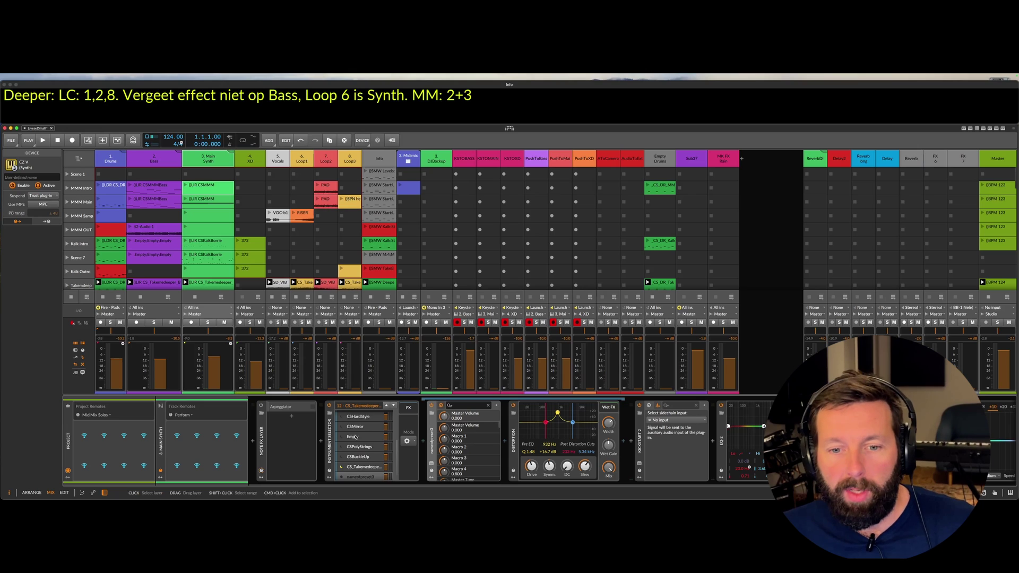
scroll(356, 442, "up", 3)
left_click(355, 415)
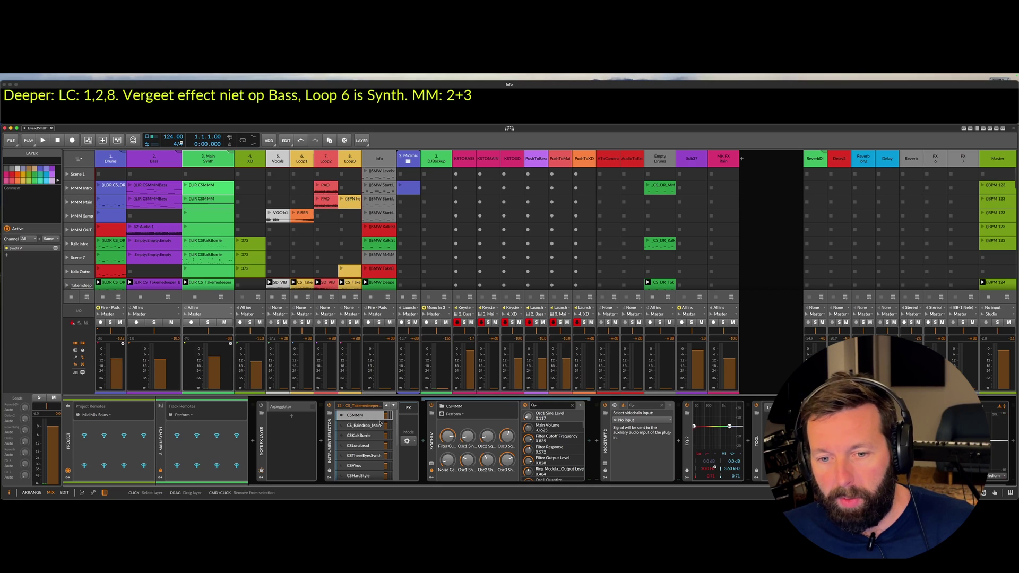
Step: Focus the Synthi V device in the CSMMM layer's chain
left_click(428, 432)
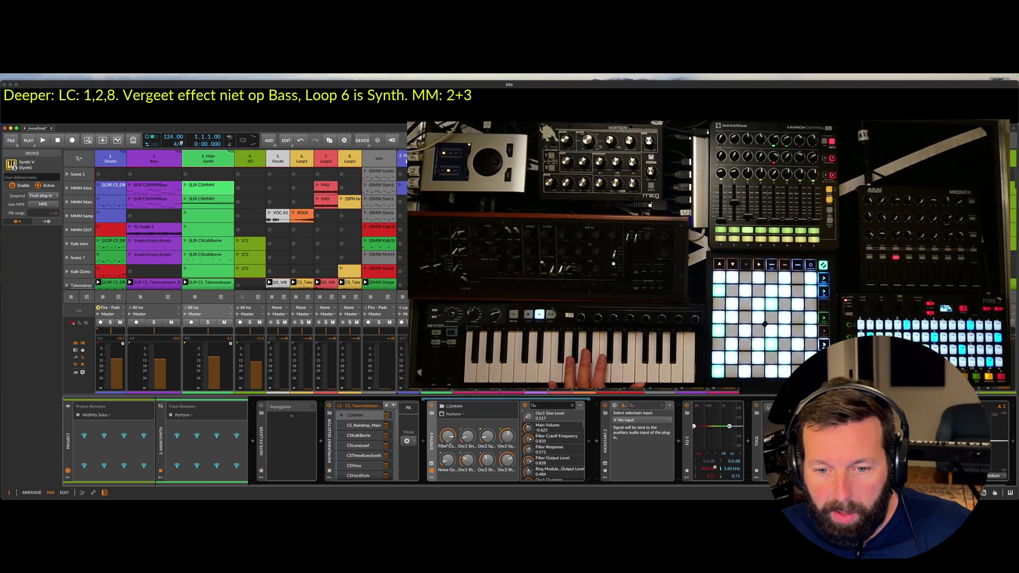
Step: Move the Filter Cutoff to about 0.40, then to about 0.74, and show the Bass track's devices
left_click_drag(448, 443, 447, 478)
left_click_drag(447, 440, 448, 440)
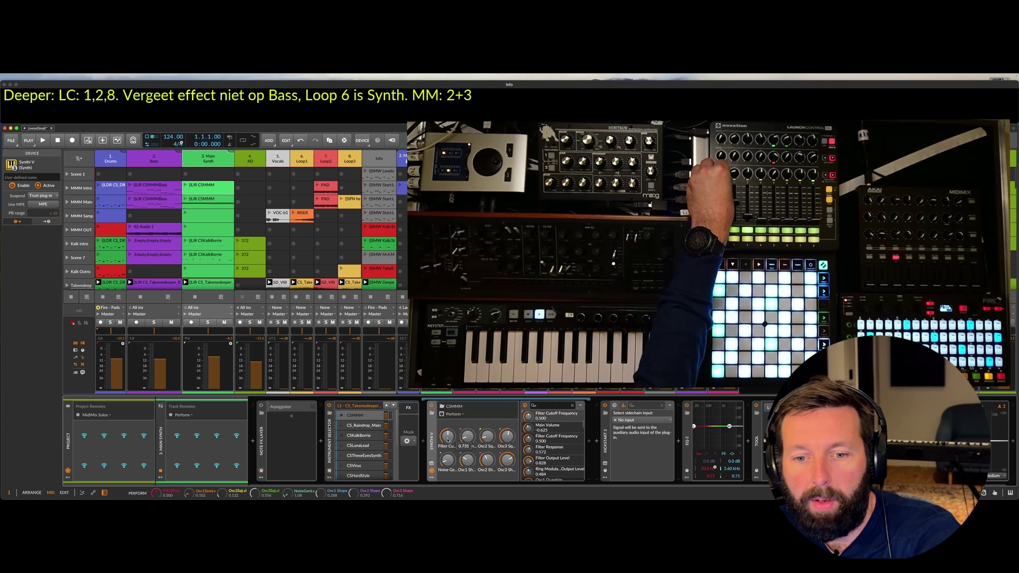
left_click(151, 155)
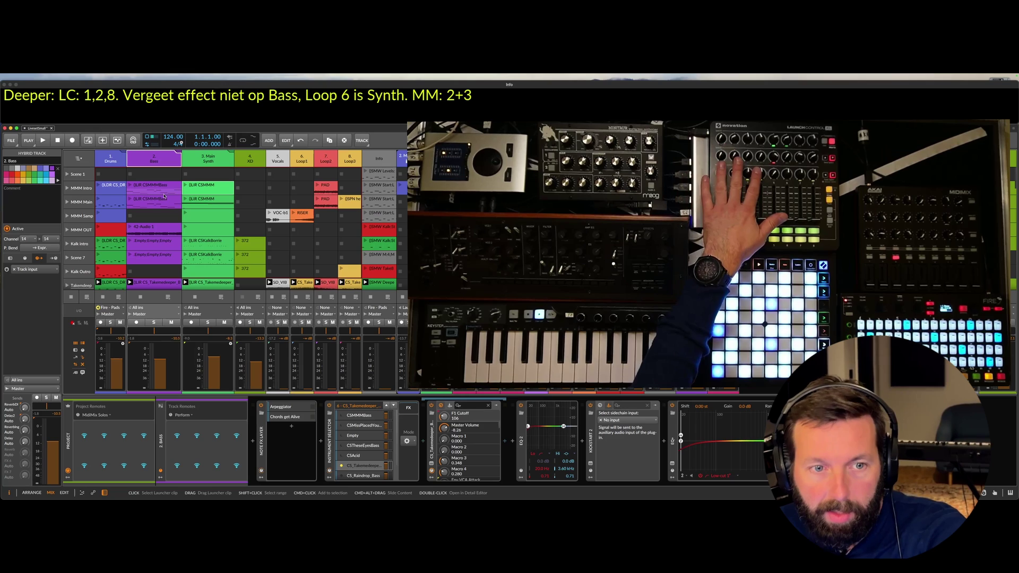
Step: Show the Main Synth track's devices and lower the Bass fader to -21.2 dB
scroll(123, 222, "down", 1)
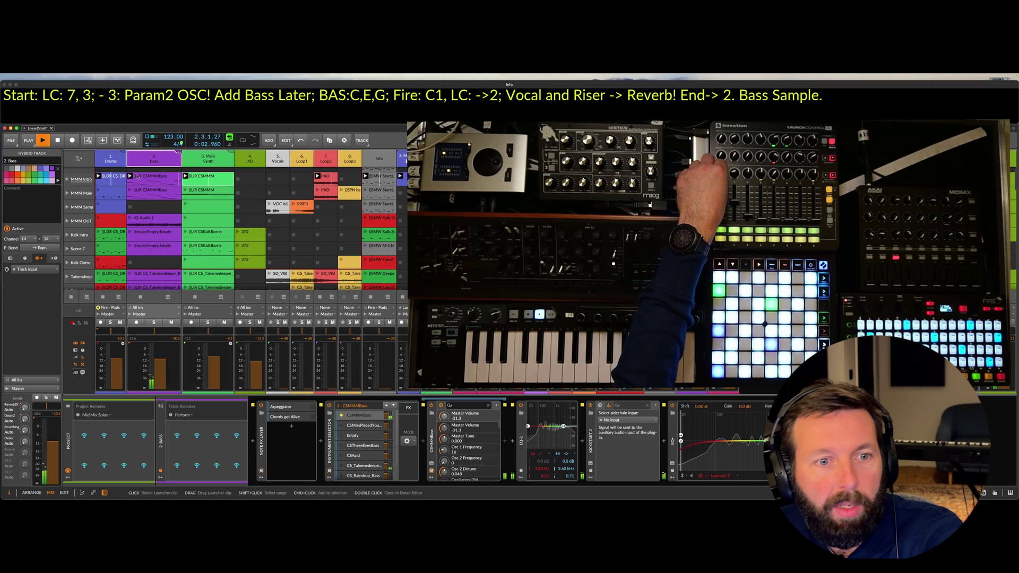
scroll(129, 220, "up", 1)
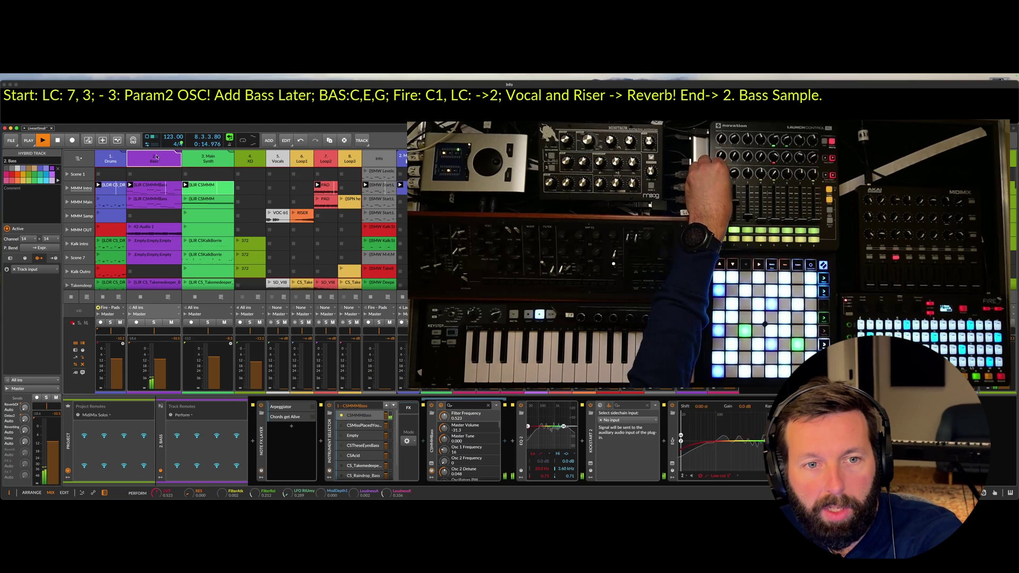
left_click(203, 192)
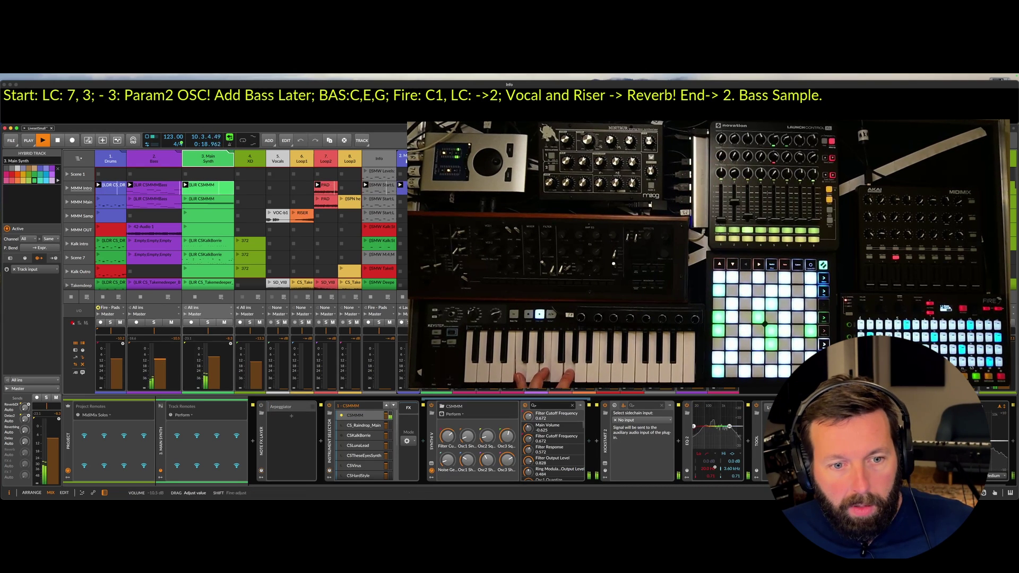
left_click_drag(163, 365, 164, 375)
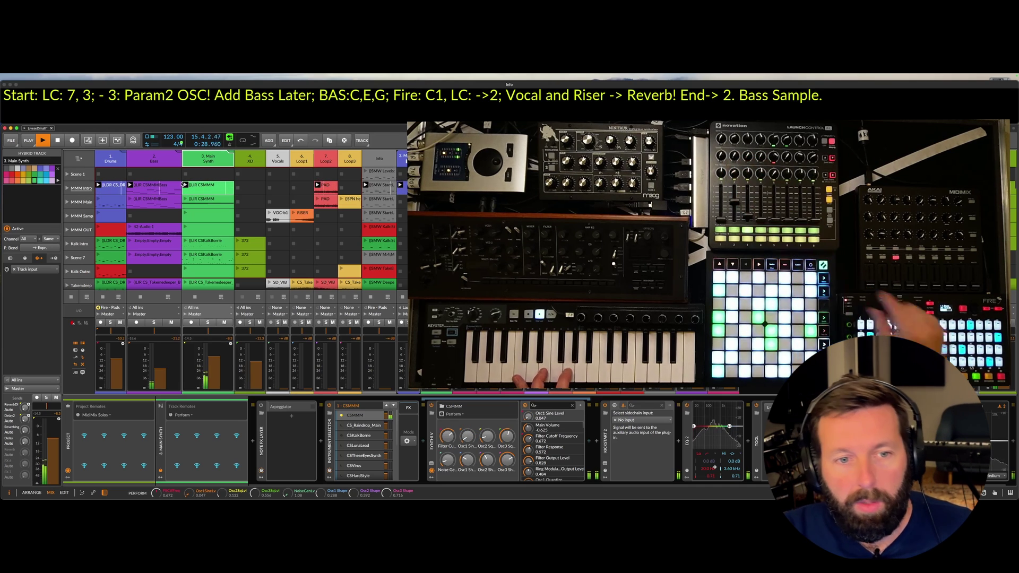
scroll(171, 213, "down", 1)
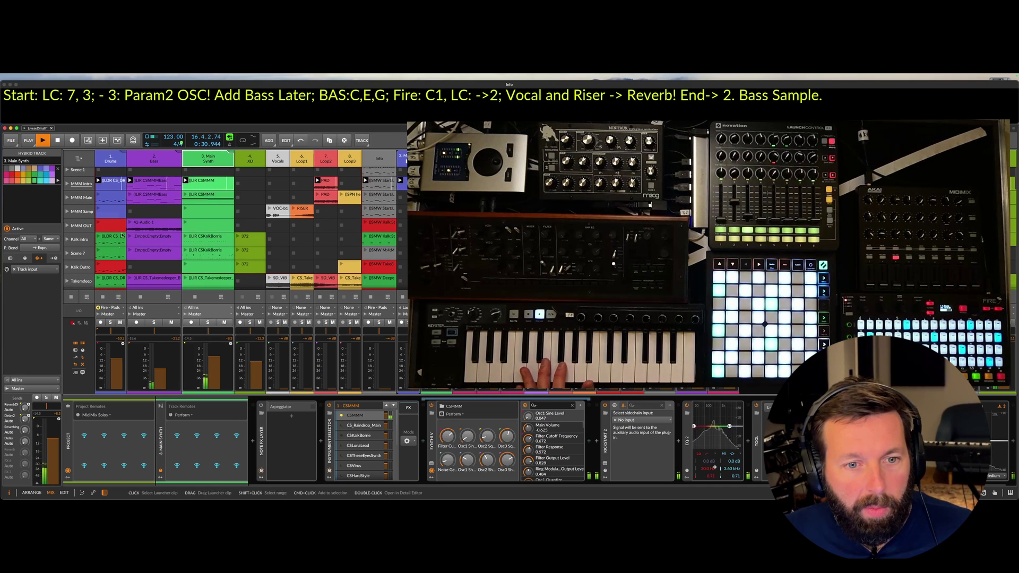
scroll(85, 270, "down", 3)
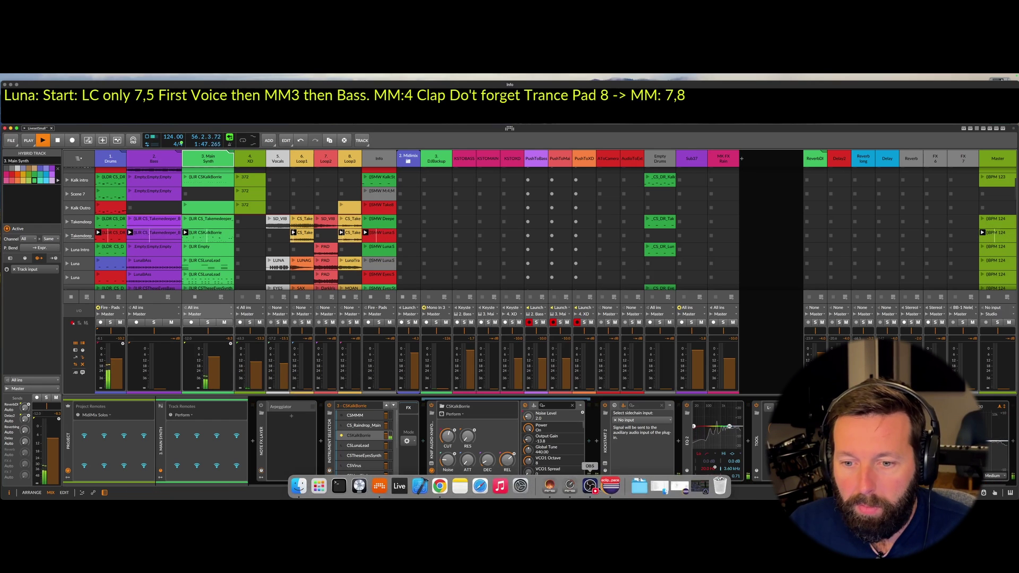
Step: Bring Eclipse forward and highlight the five commands.put registrations in init(), including setBpm
left_click(680, 487)
scroll(371, 308, "up", 10)
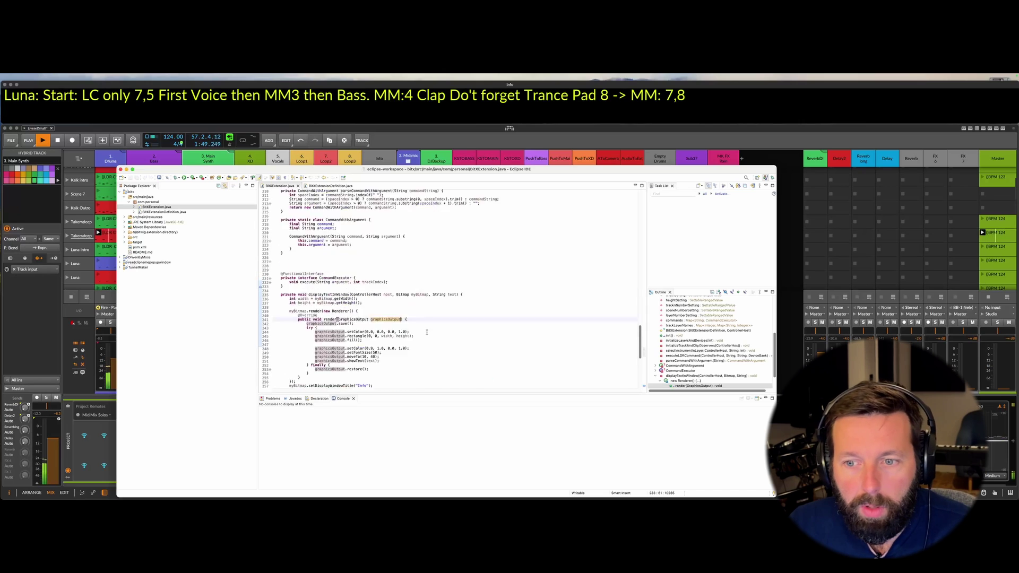
scroll(428, 332, "up", 10)
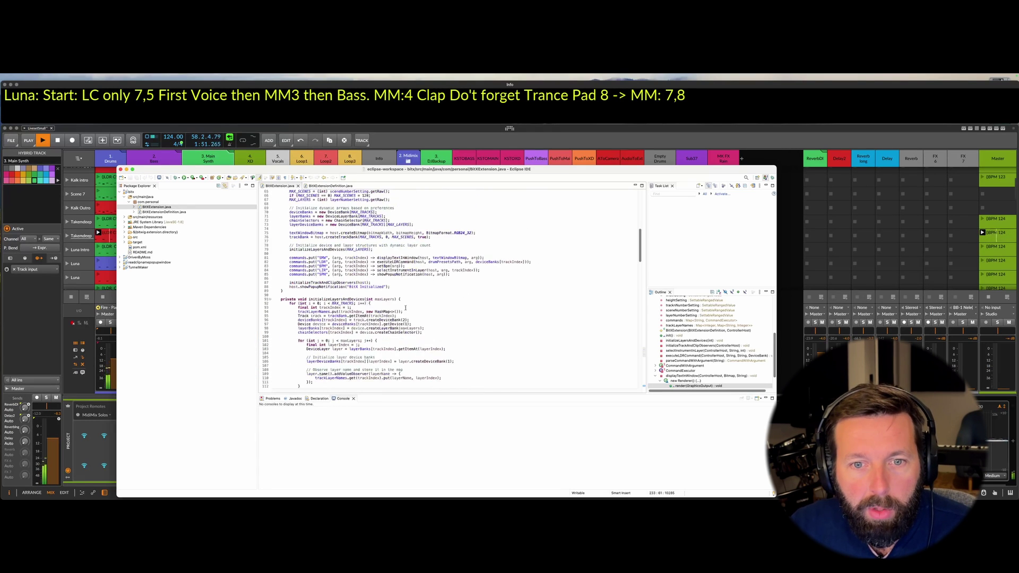
scroll(429, 353, "down", 4)
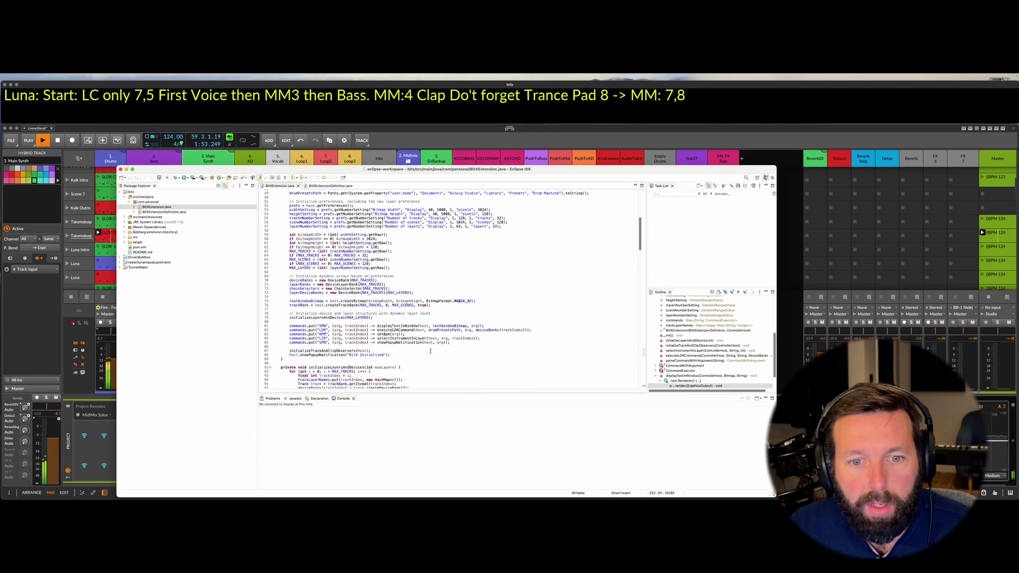
left_click_drag(459, 338, 246, 317)
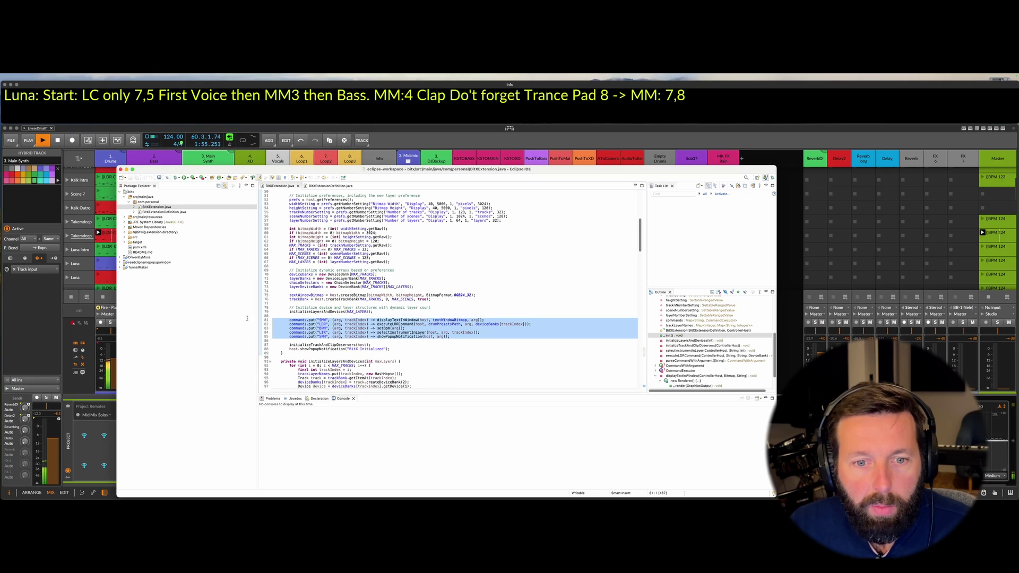
left_click(385, 328)
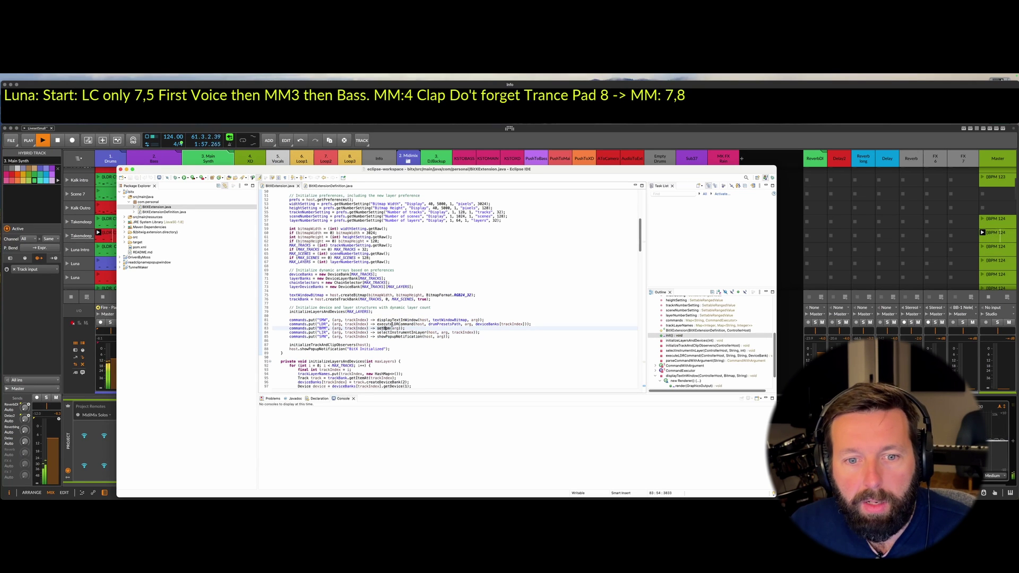
left_click(484, 340)
Step: Scroll down BitXExtension.java and highlight the displayTextInWindow method
scroll(450, 324, "up", 4)
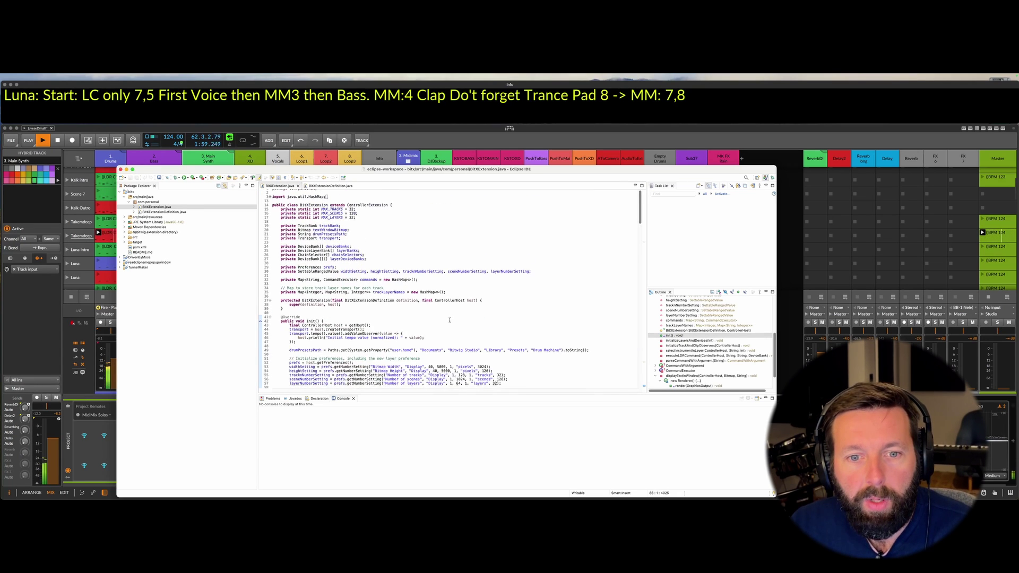
scroll(339, 290, "down", 1)
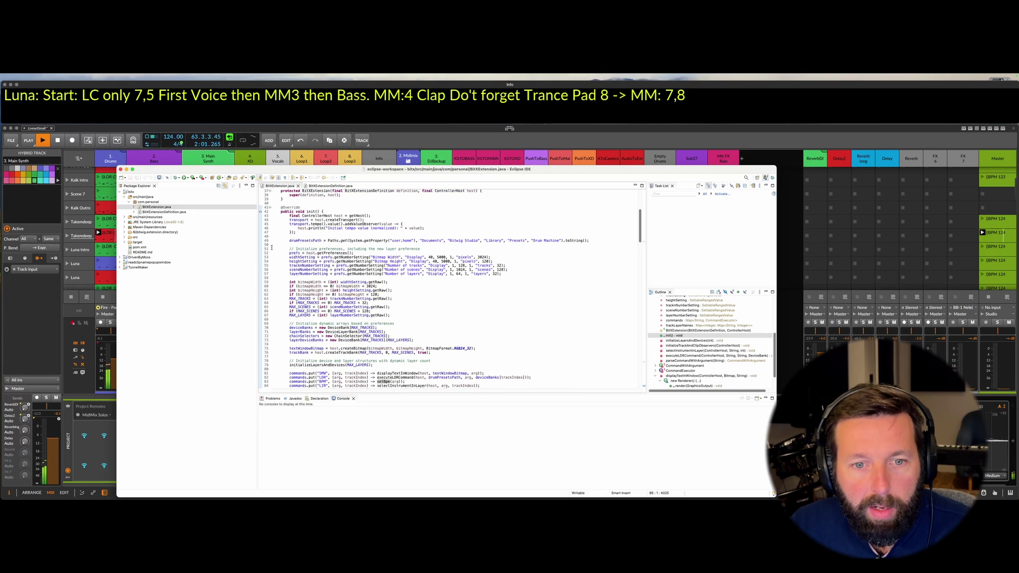
scroll(281, 254, "down", 15)
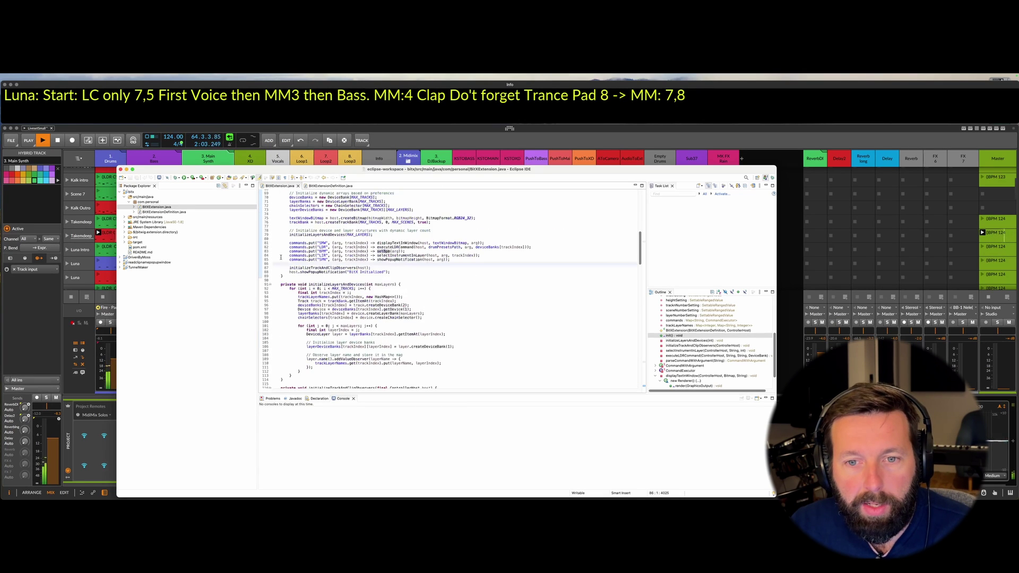
scroll(280, 260, "down", 3)
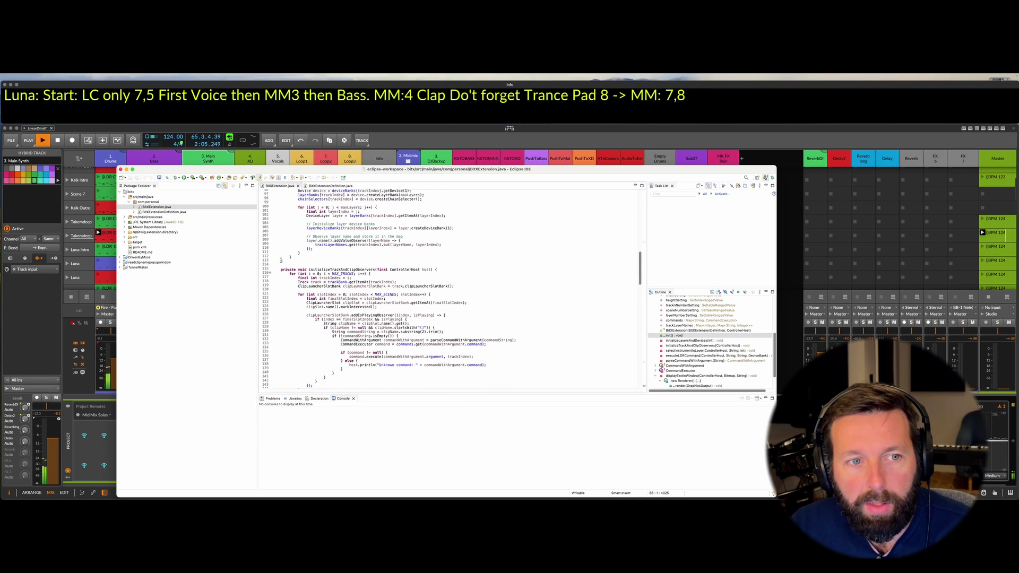
scroll(280, 256, "down", 7)
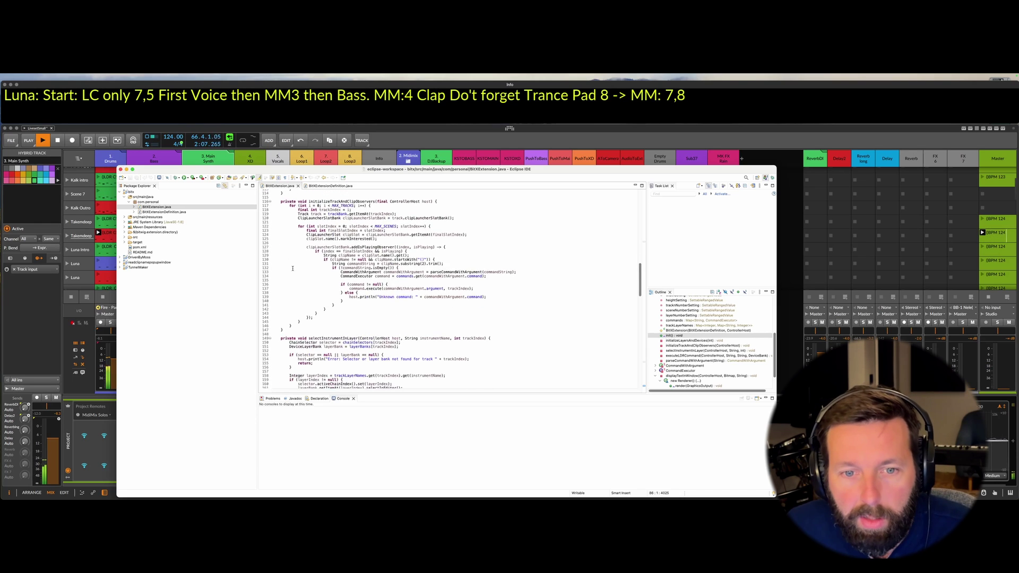
scroll(304, 271, "down", 20)
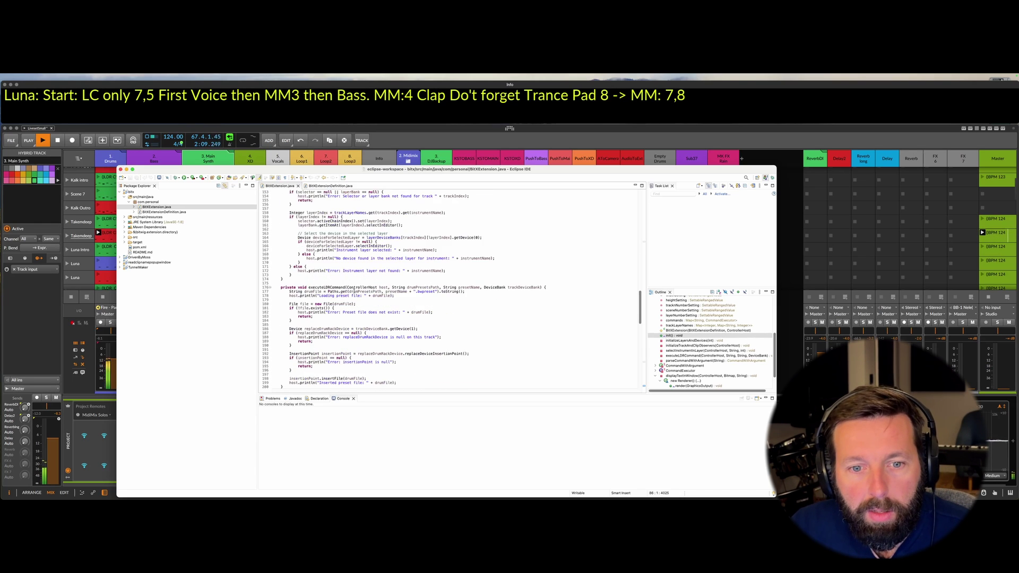
scroll(354, 293, "down", 16)
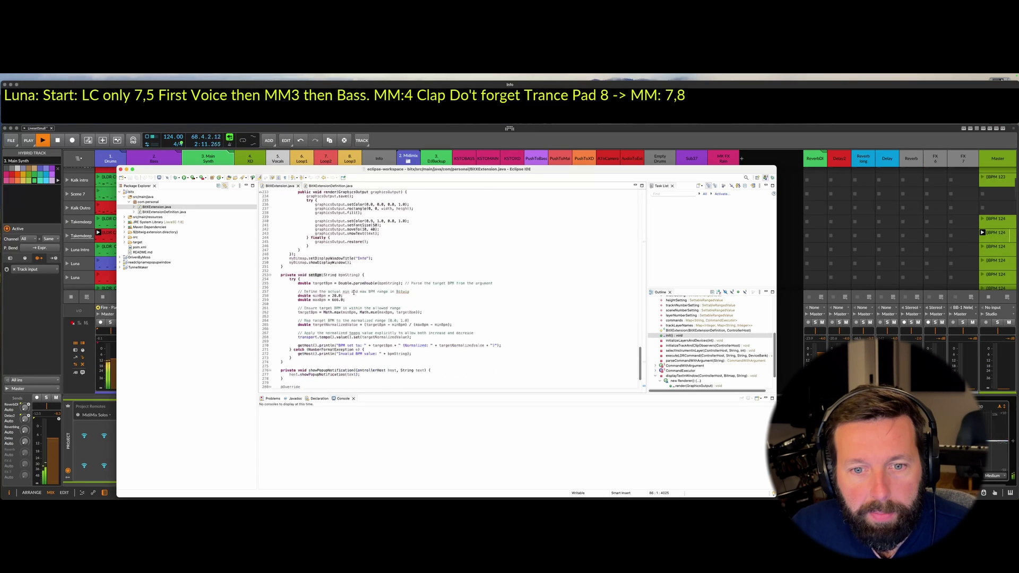
scroll(354, 293, "up", 10)
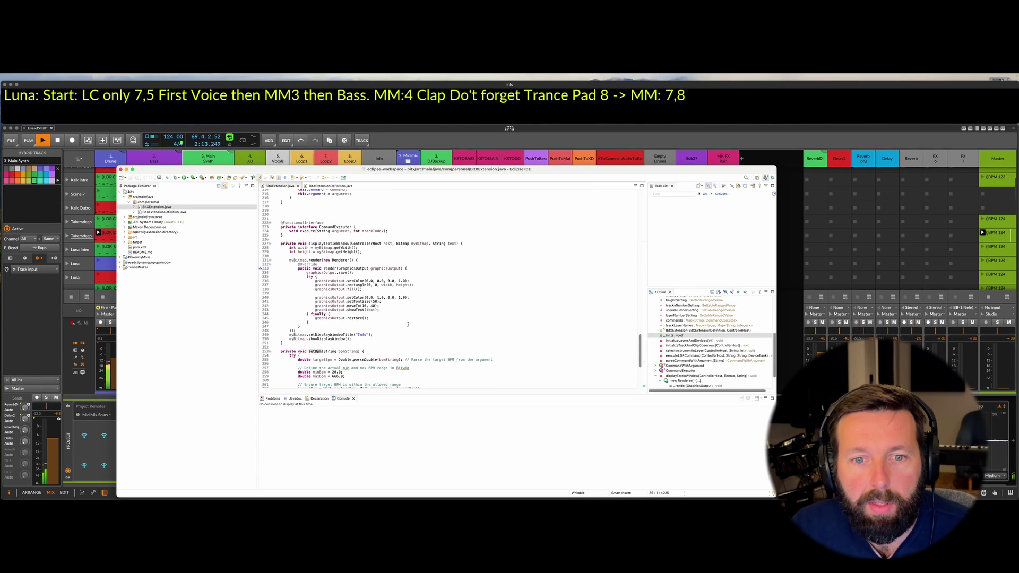
left_click_drag(280, 243, 378, 345)
left_click(379, 345)
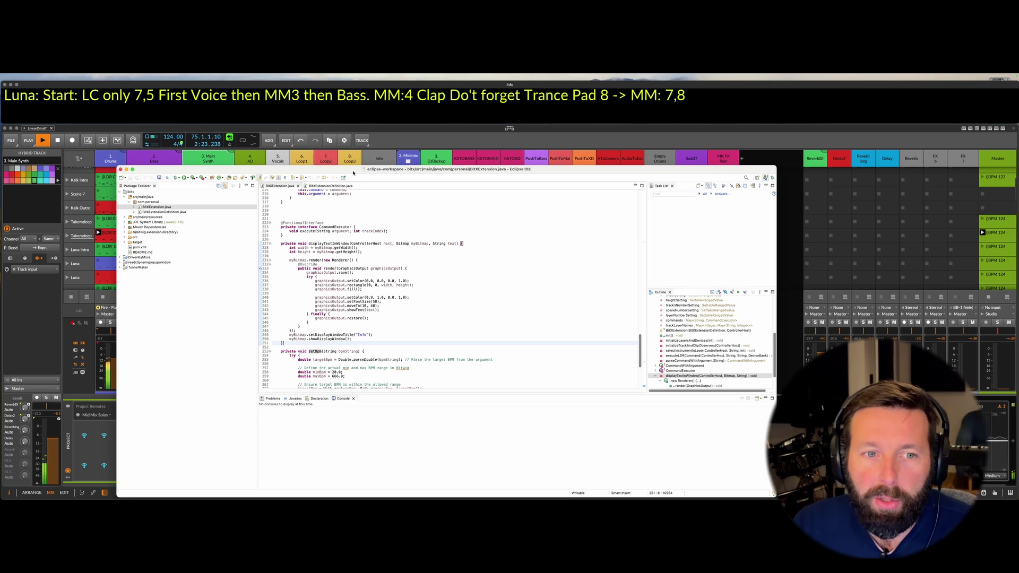
left_click_drag(353, 172, 354, 159)
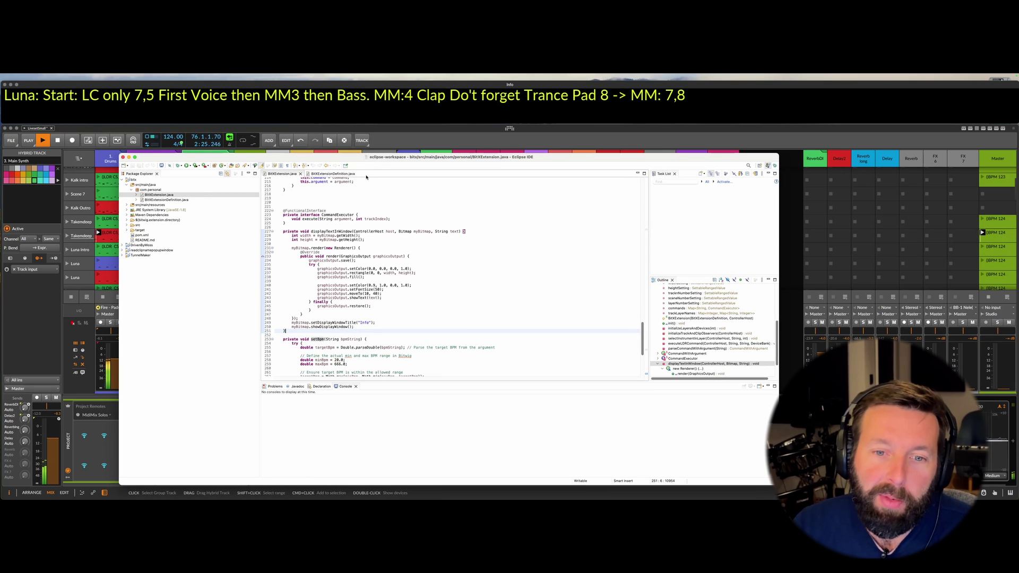
scroll(321, 247, "up", 1)
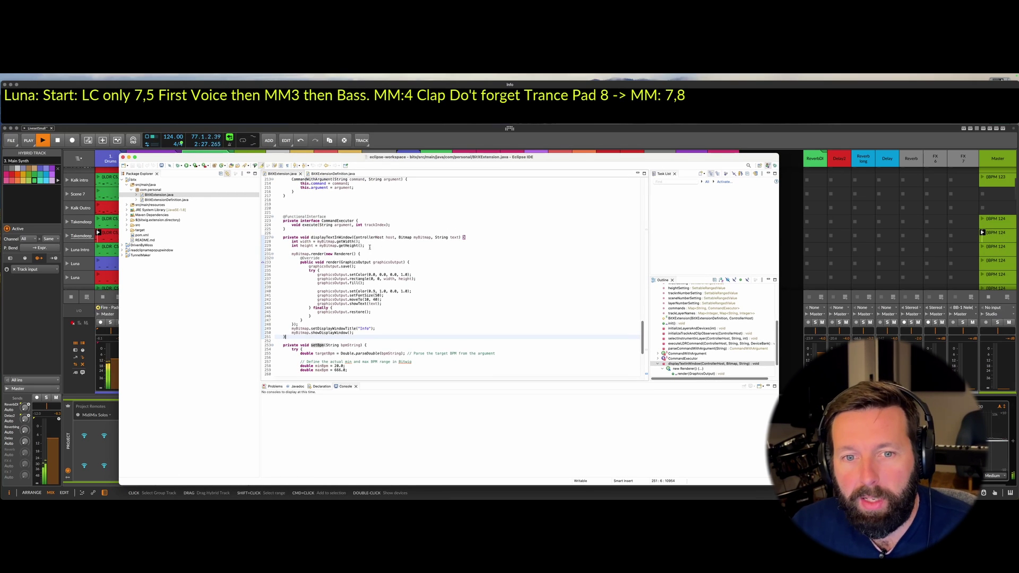
left_click(279, 237)
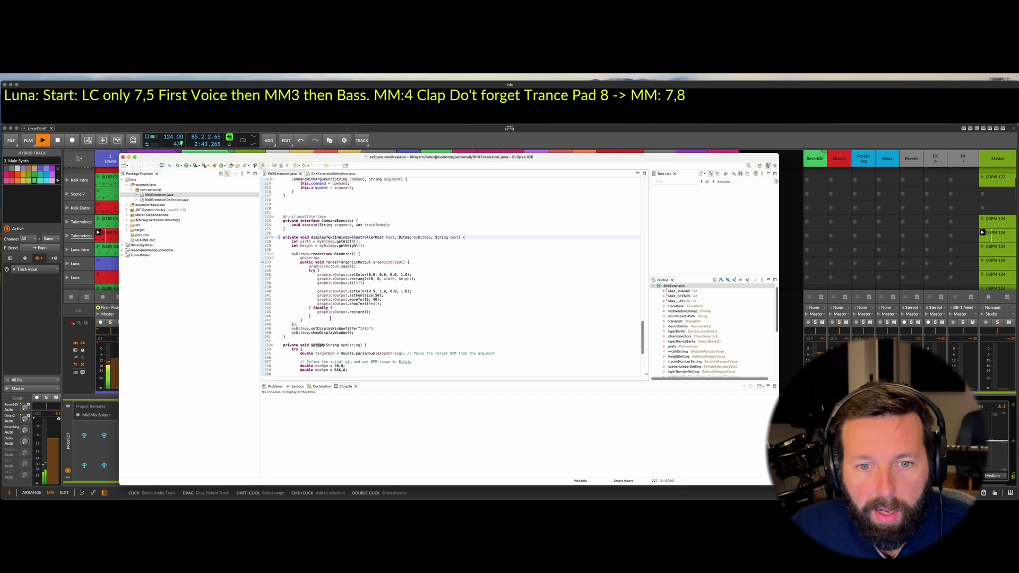
left_click_drag(282, 238, 362, 346)
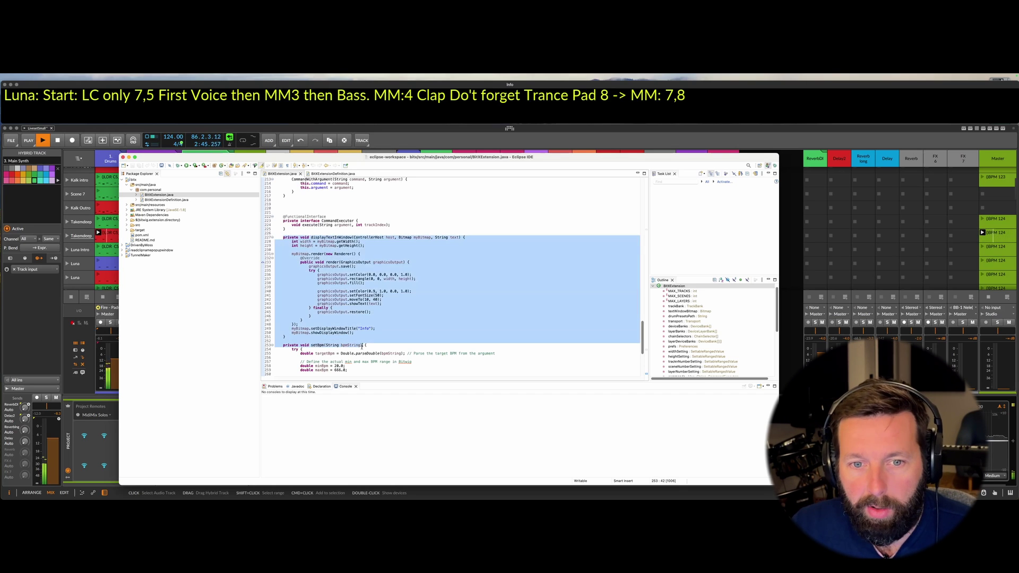
left_click(377, 338)
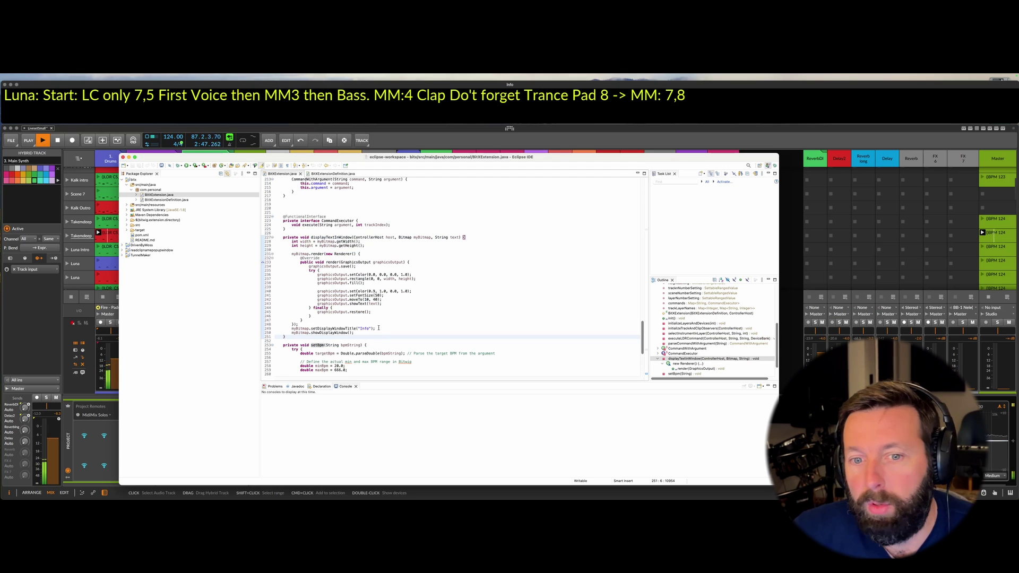
scroll(367, 319, "up", 2)
scroll(368, 320, "up", 20)
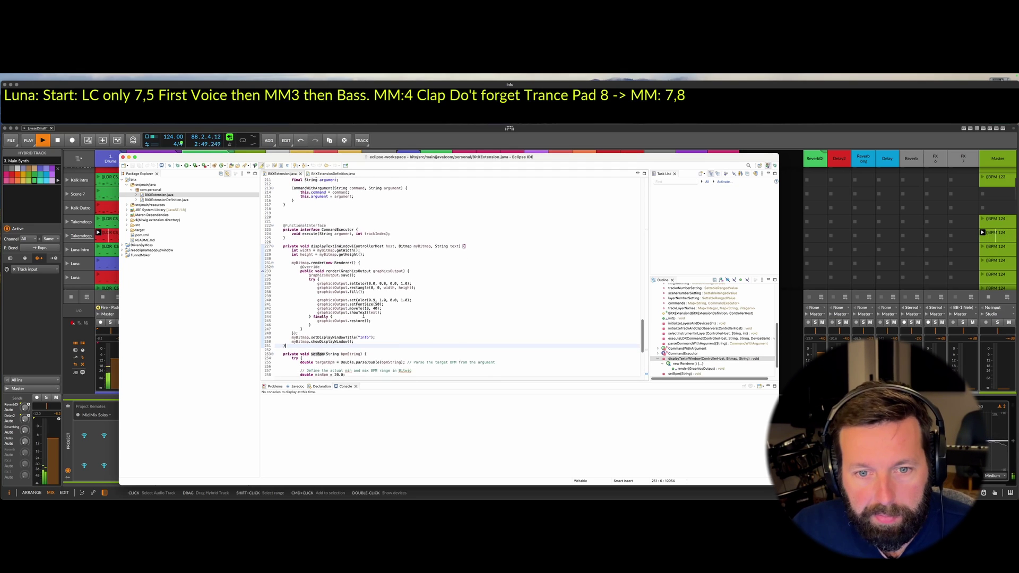
scroll(363, 317, "up", 10)
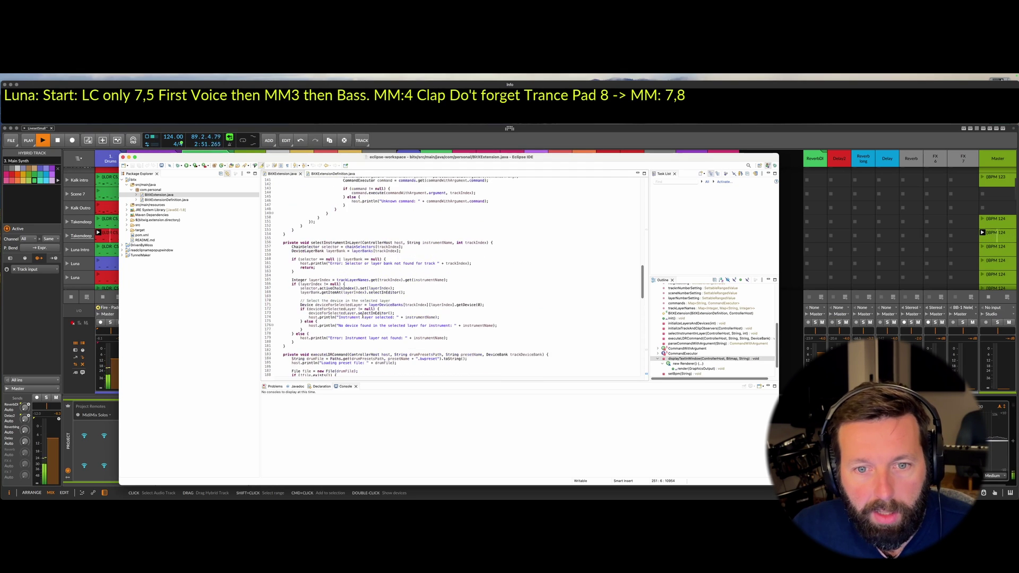